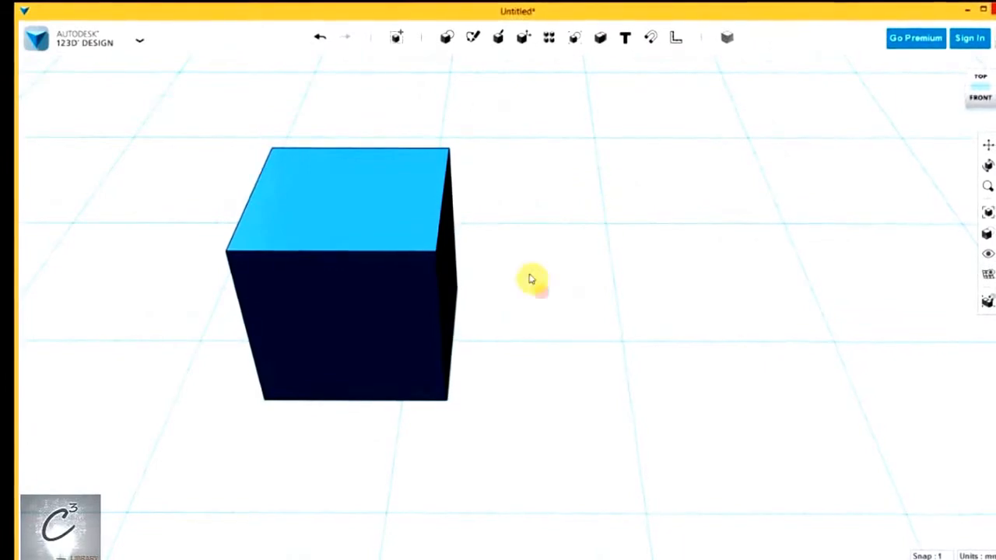
- Move the cube to the right along the grid's horizontal axis using Move/Rotate
middle_drag(530, 279, 607, 297)
right_drag(607, 297, 602, 296)
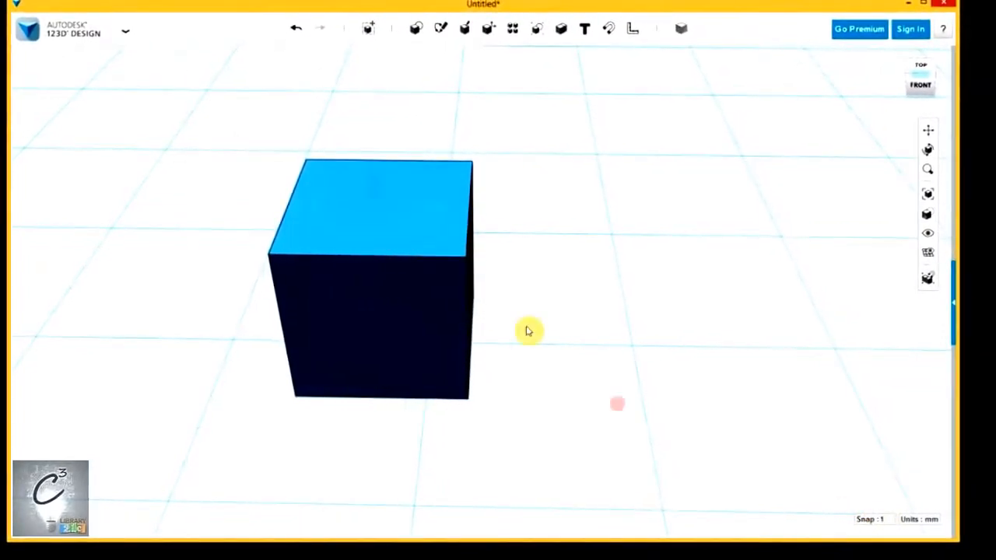
click(387, 300)
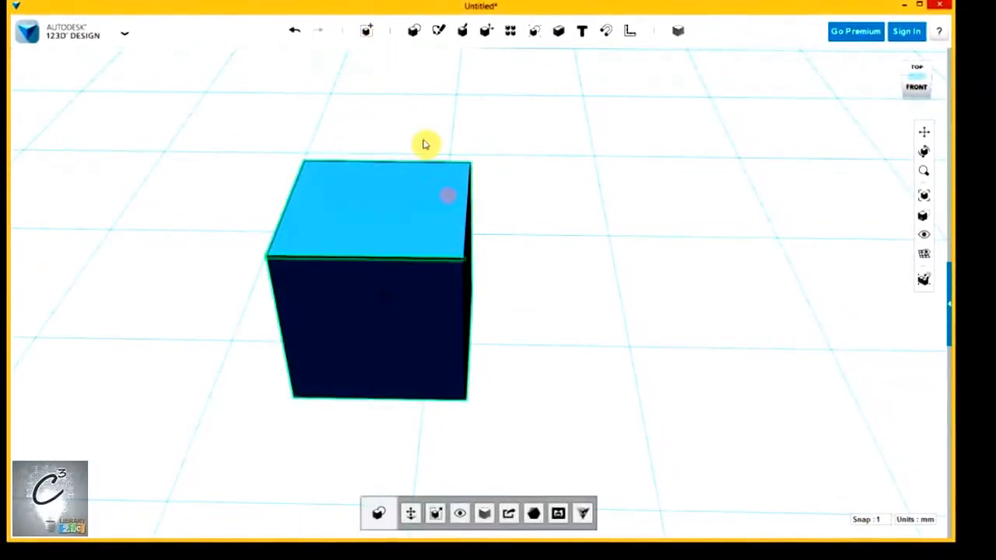
click(368, 57)
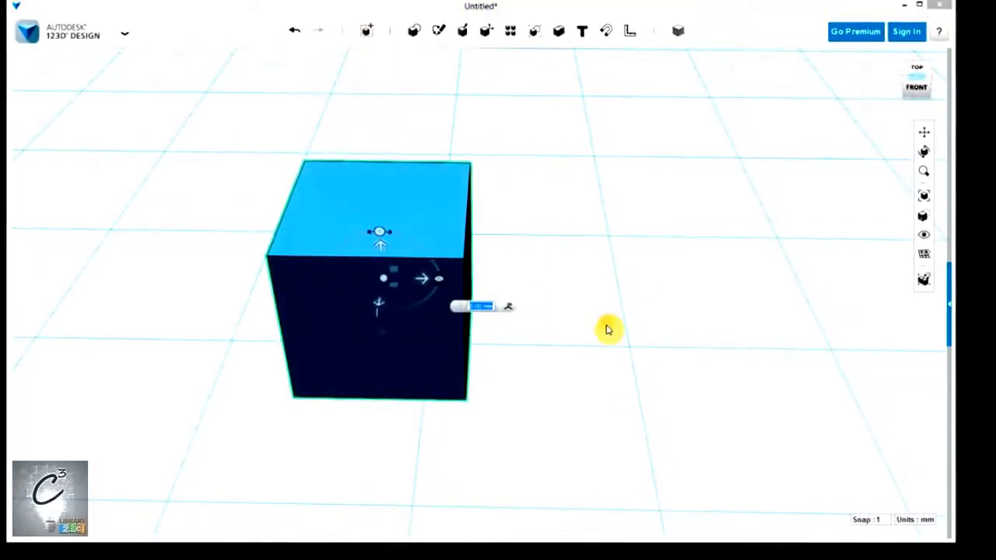
scroll(382, 333, up, 2)
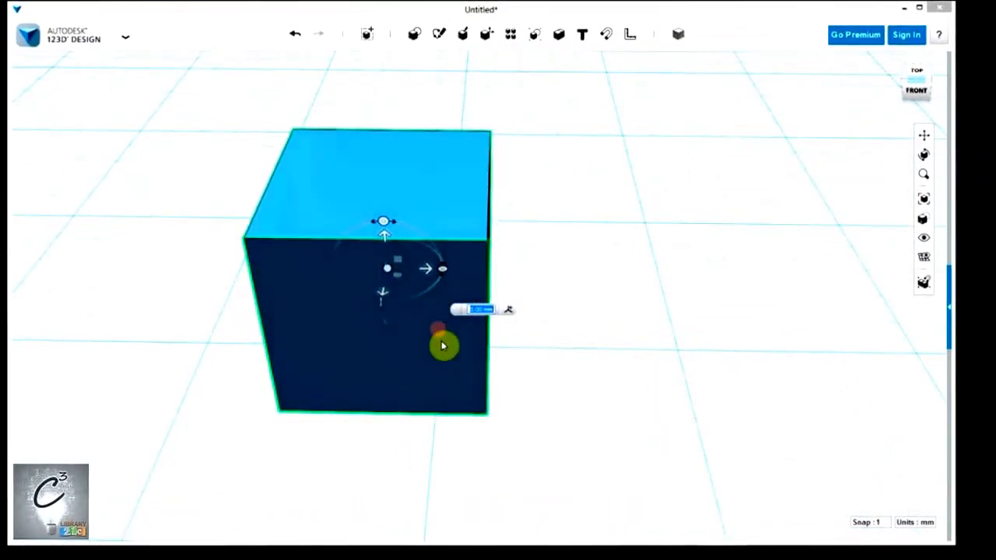
scroll(441, 352, up, 2)
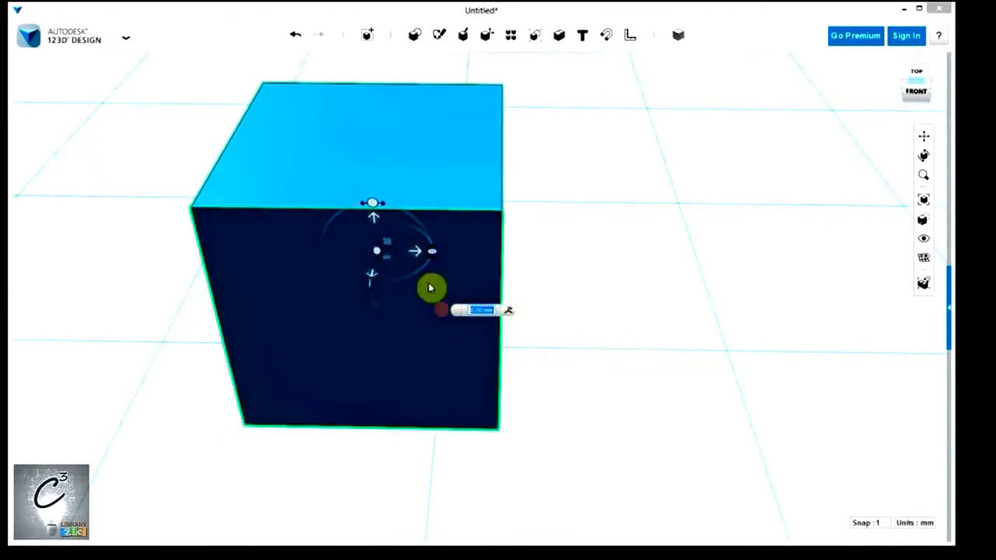
drag(419, 254, 541, 259)
- Set the snap increment to 5 and move the cube about 15 mm further to the right along the grid
click(821, 322)
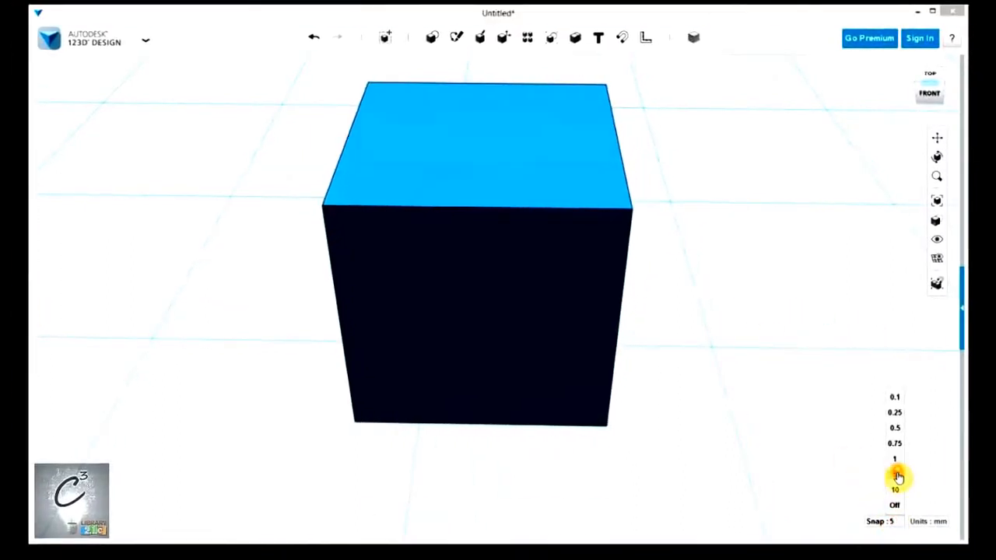
click(444, 138)
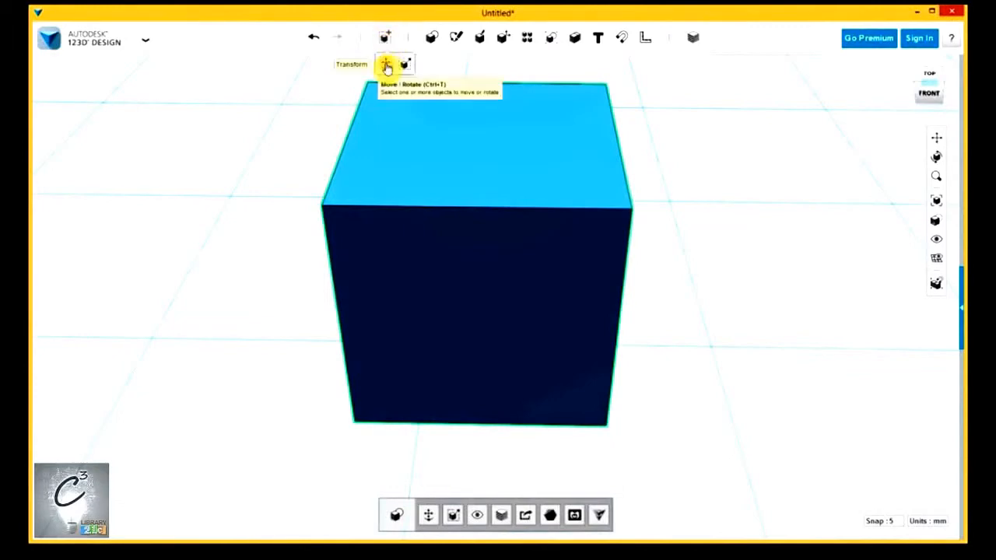
click(387, 68)
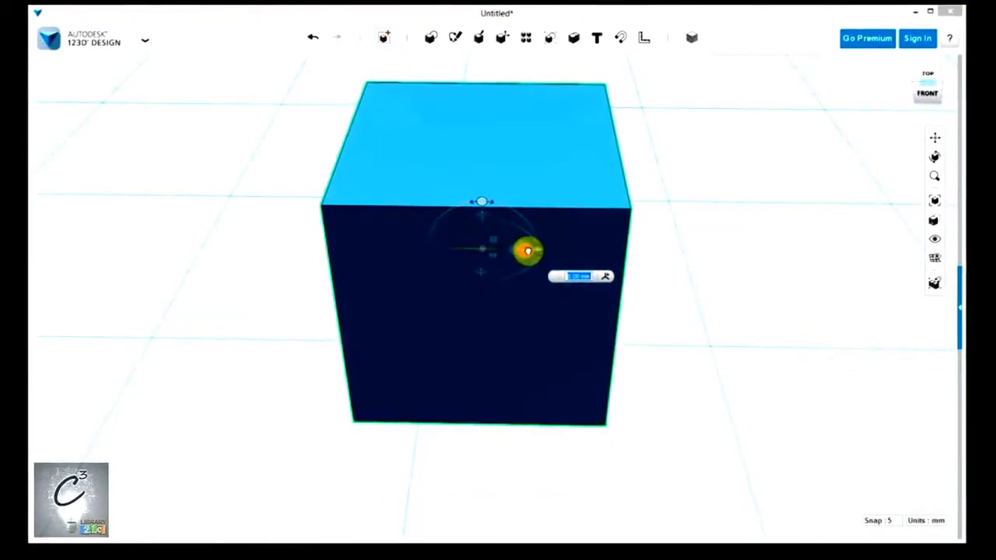
text(5)
key(Return)
drag(598, 255, 691, 258)
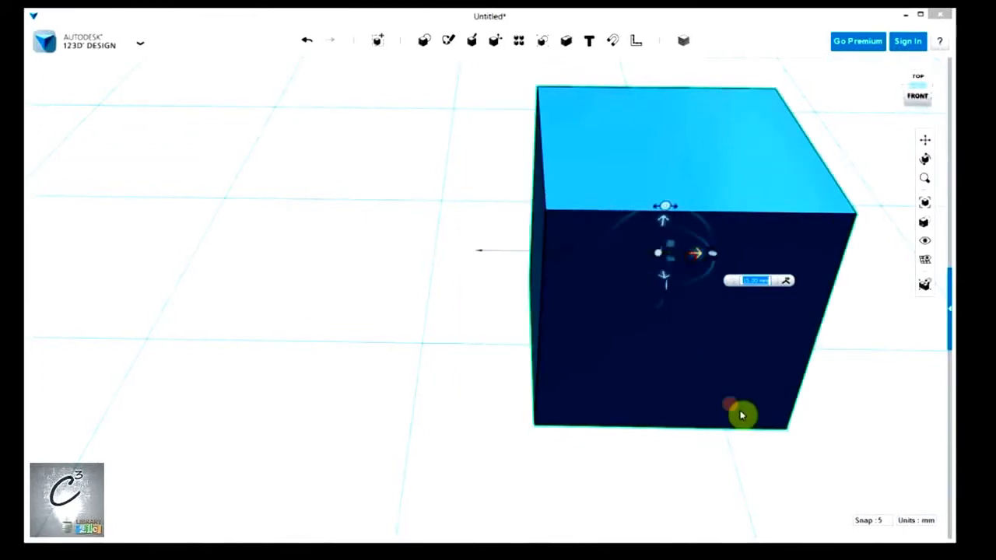
click(817, 476)
click(870, 520)
click(843, 419)
- Switch the units to inches and back to millimetres, comparing the grid's scale around the cube
middle_drag(722, 429, 632, 427)
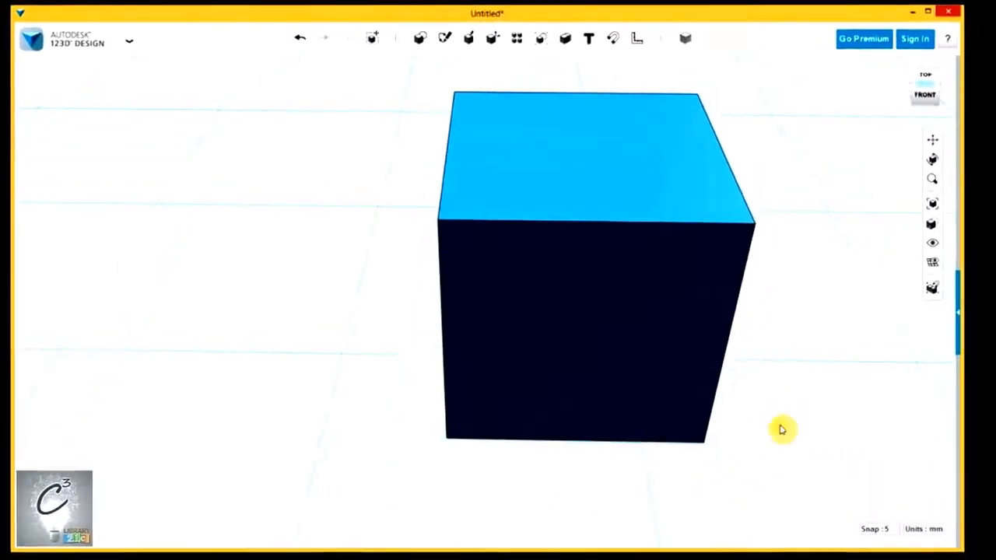
middle_drag(782, 429, 438, 389)
middle_drag(734, 391, 506, 386)
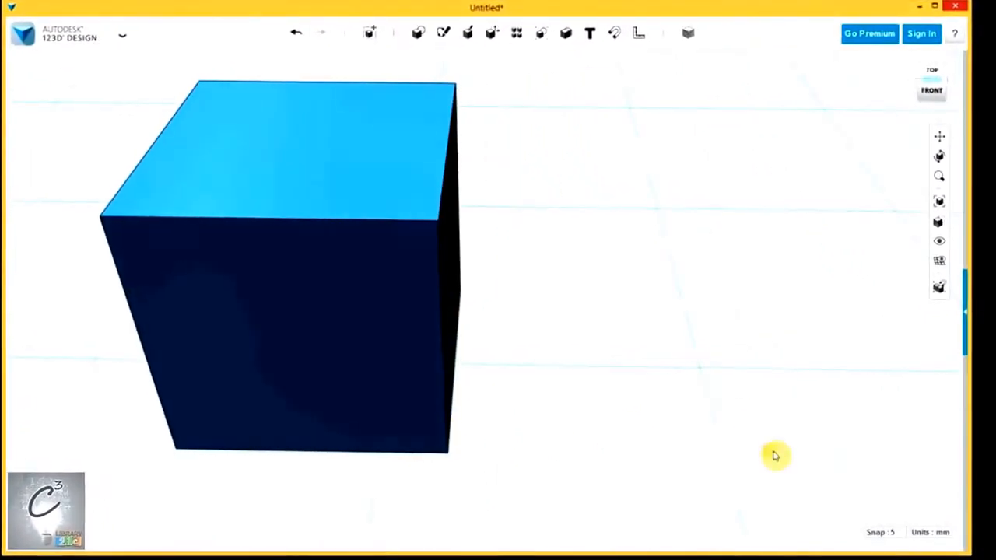
click(939, 536)
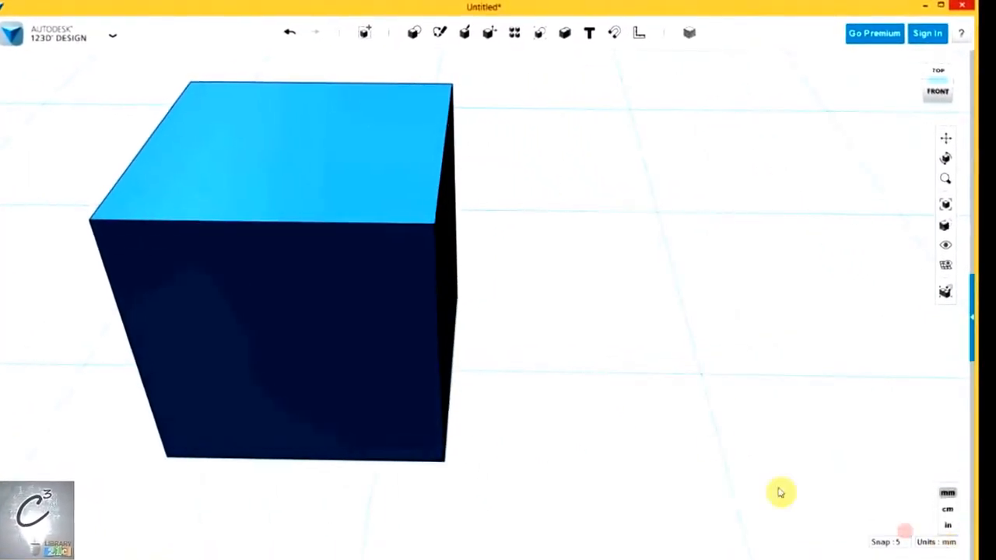
scroll(720, 438, down, 10)
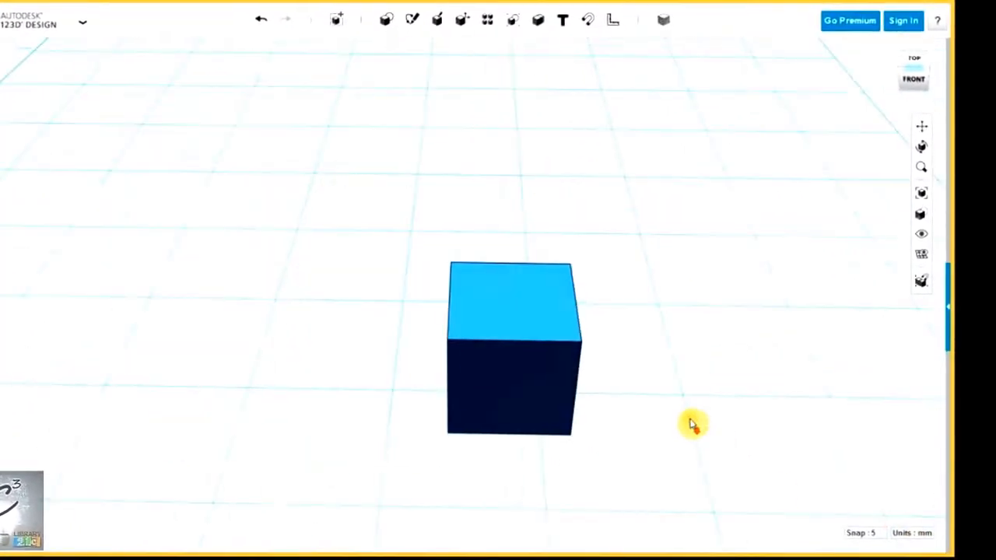
middle_drag(729, 430, 630, 419)
click(897, 540)
click(961, 550)
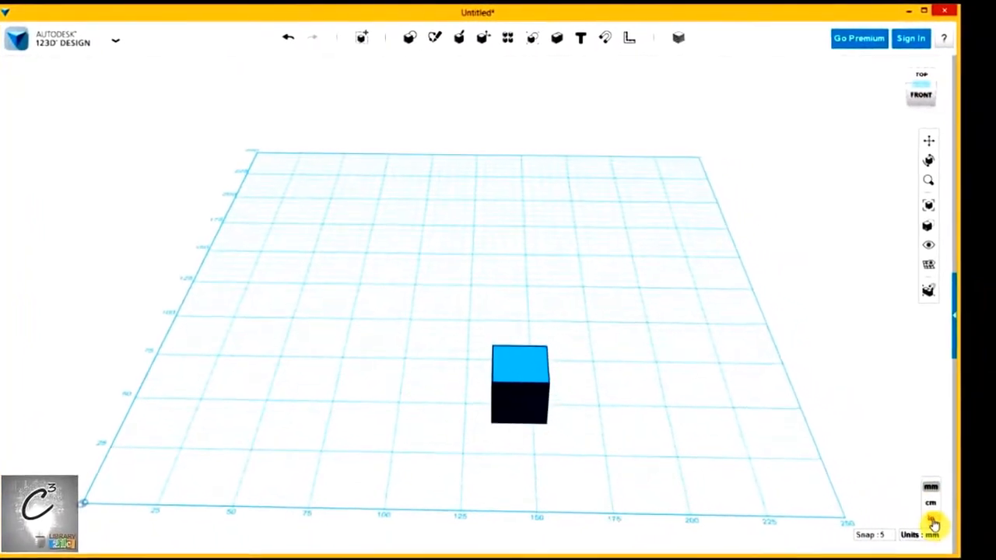
click(932, 521)
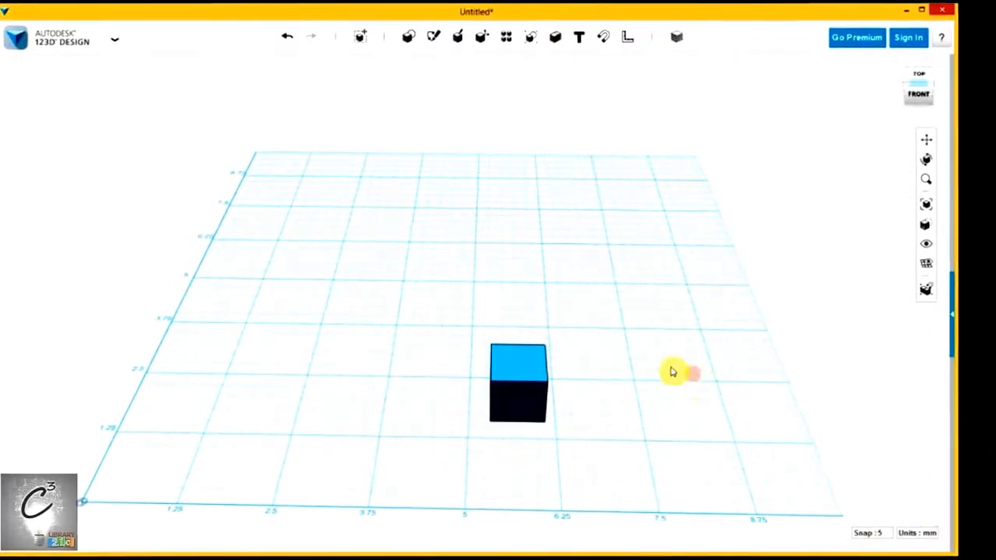
scroll(581, 404, up, 3)
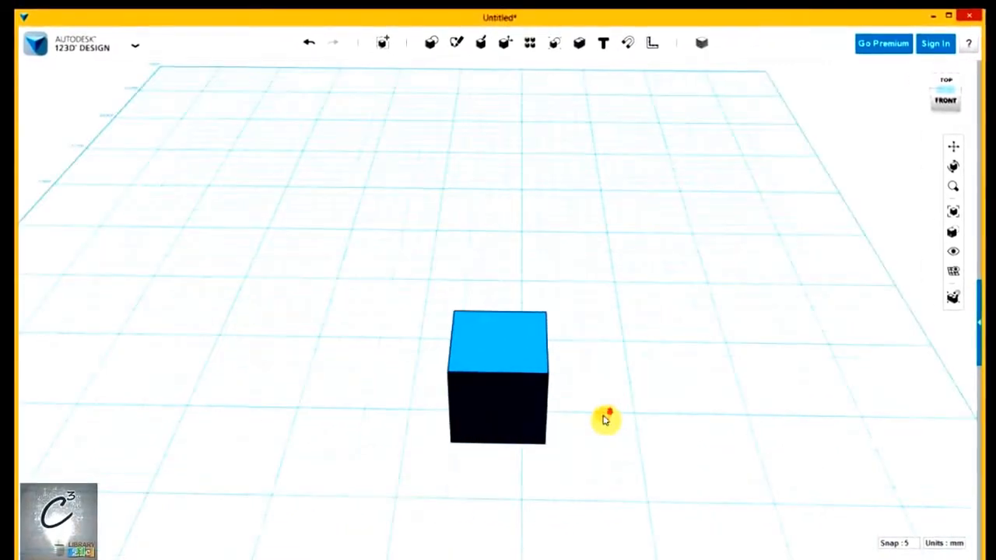
scroll(615, 397, down, 5)
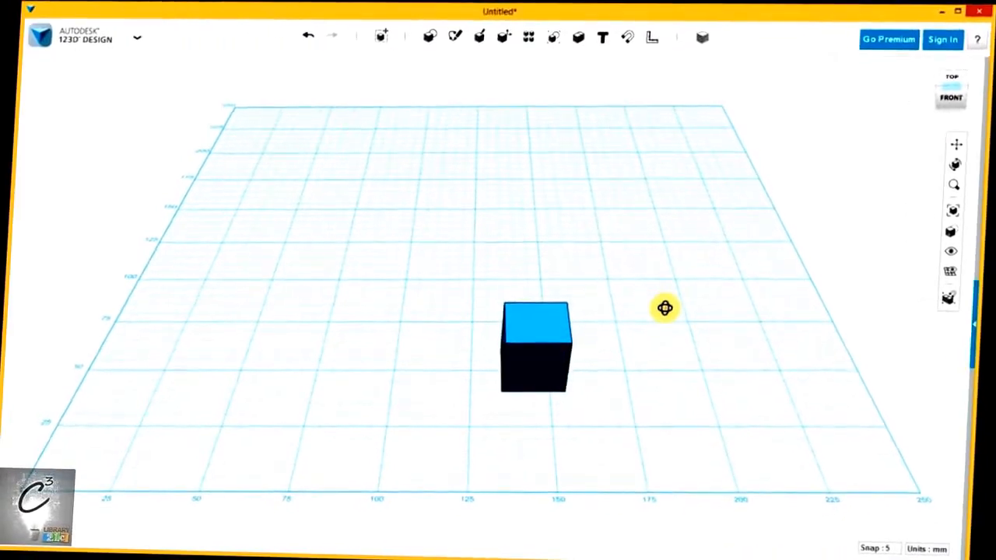
- Examine the cube and the grid from several angles by orbiting and panning the view
right_drag(661, 311, 643, 337)
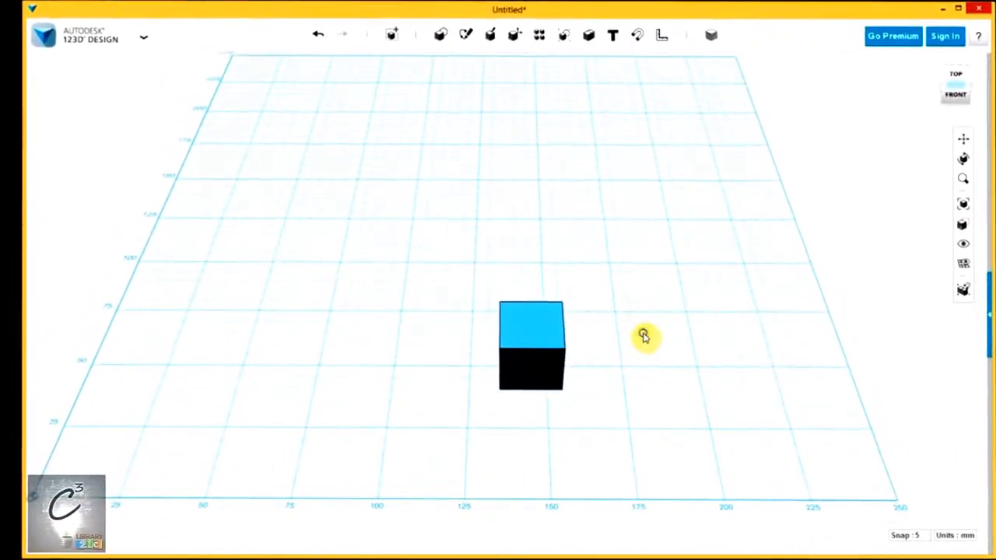
middle_drag(645, 330, 656, 336)
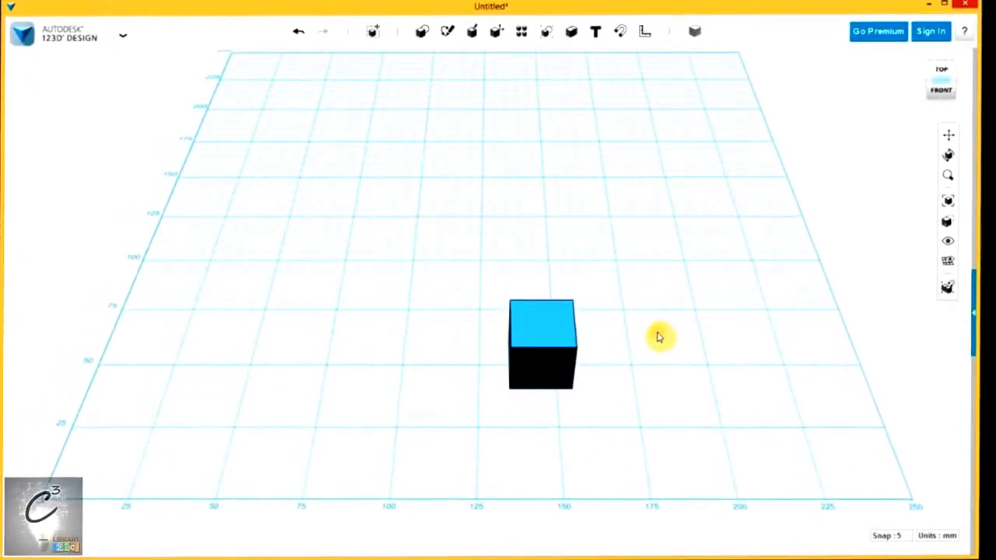
right_drag(653, 376, 657, 346)
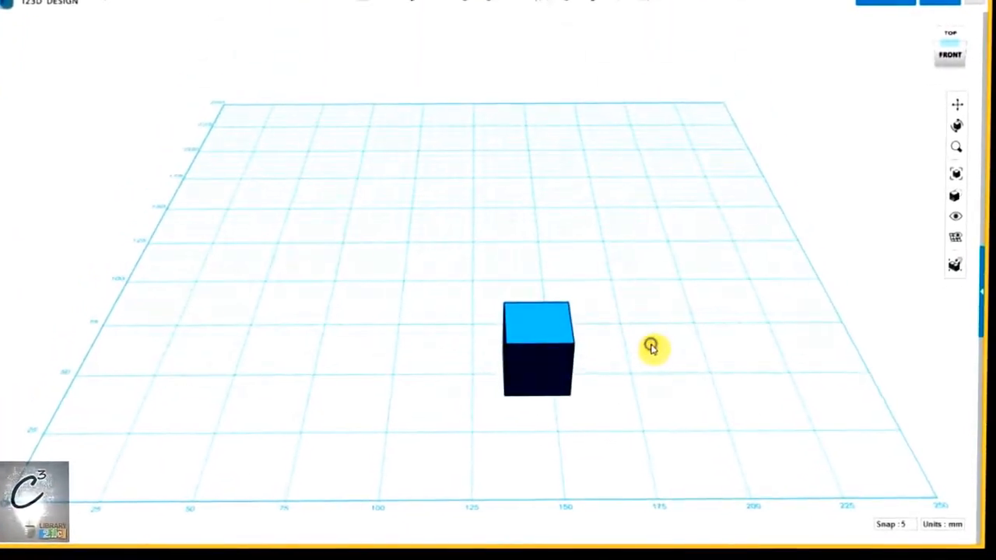
middle_drag(645, 345, 623, 337)
right_drag(622, 337, 611, 339)
middle_drag(627, 342, 480, 252)
mouse_move(520, 264)
right_down()
mouse_move(508, 274)
mouse_move(529, 279)
right_up()
right_drag(552, 327, 578, 265)
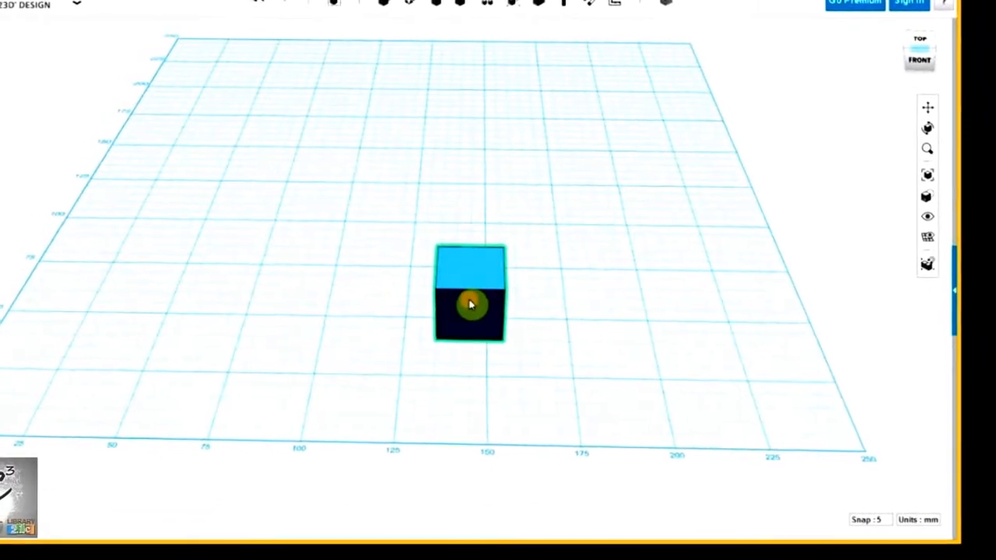
right_drag(511, 312, 677, 339)
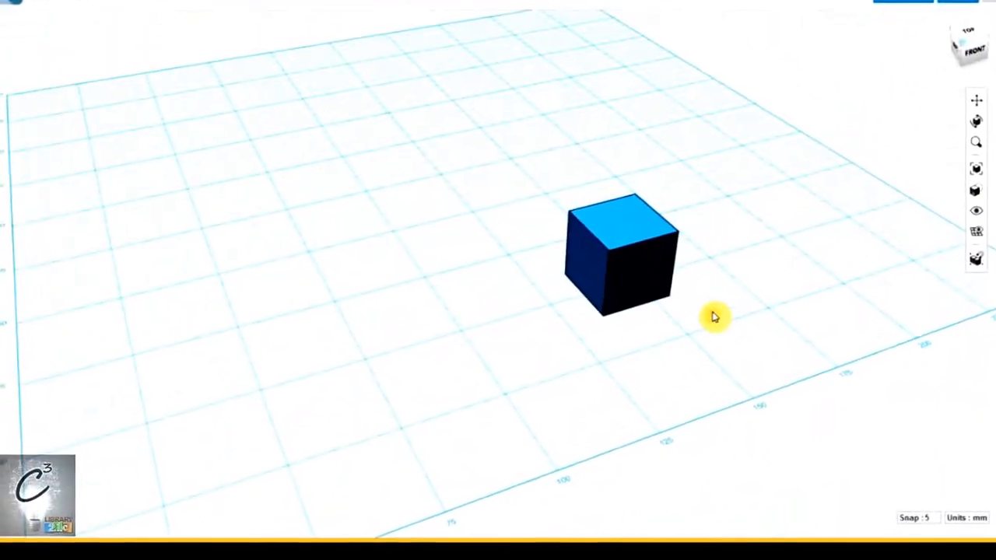
click(740, 297)
right_drag(827, 302, 795, 313)
middle_drag(847, 350, 541, 342)
right_drag(553, 344, 509, 347)
middle_drag(650, 396, 536, 338)
mouse_move(537, 338)
right_down()
mouse_move(532, 369)
mouse_move(542, 356)
right_up()
middle_drag(543, 355, 600, 340)
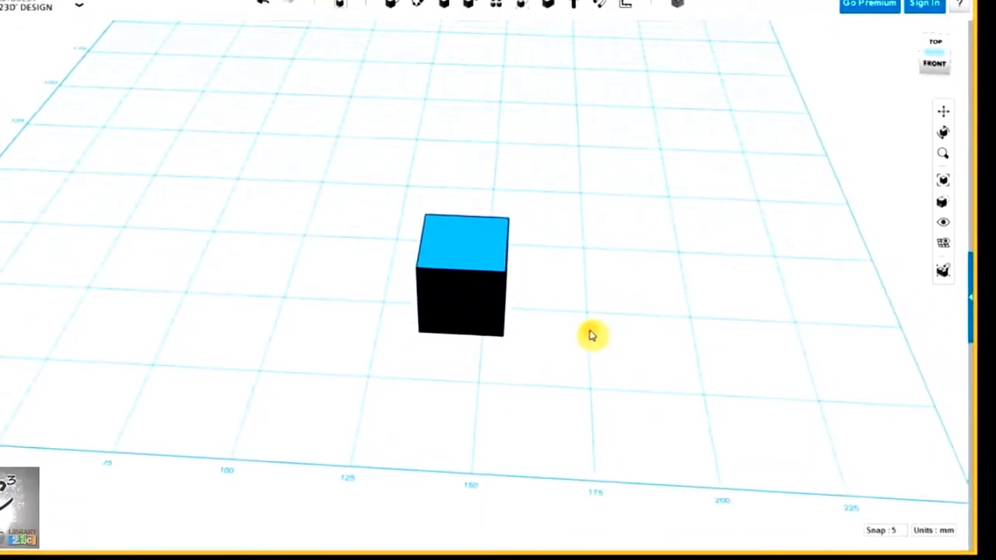
click(954, 535)
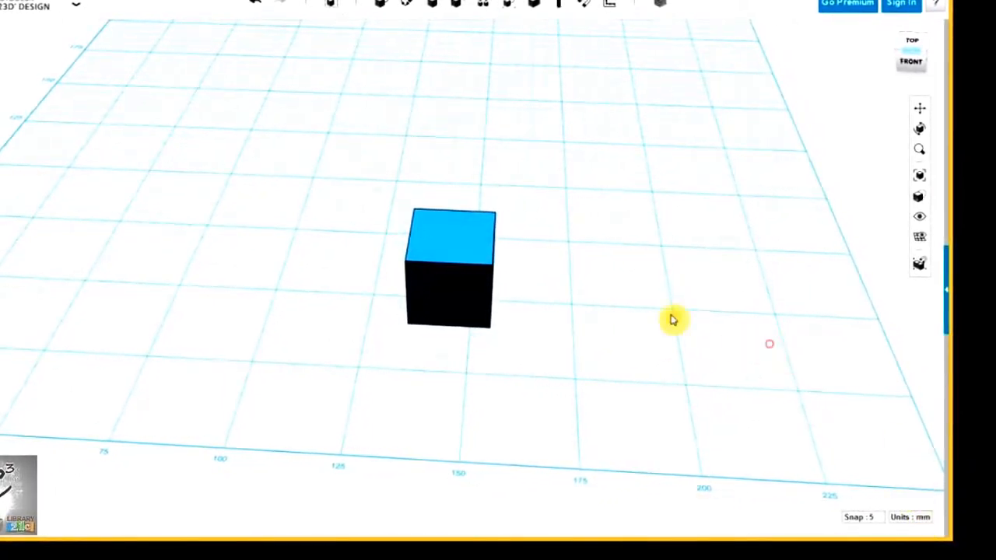
- Undo the last two moves of the cube and redo them
click(255, 7)
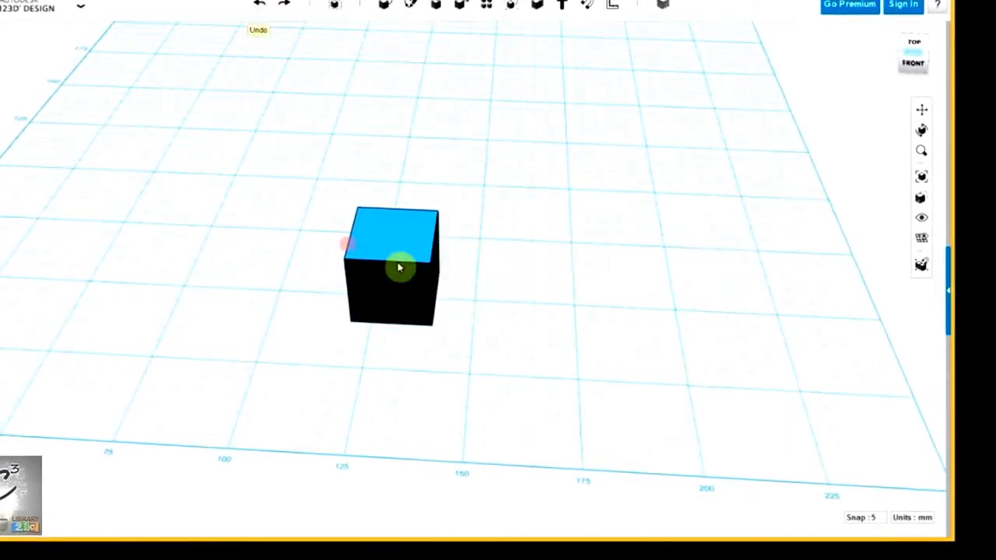
click(255, 7)
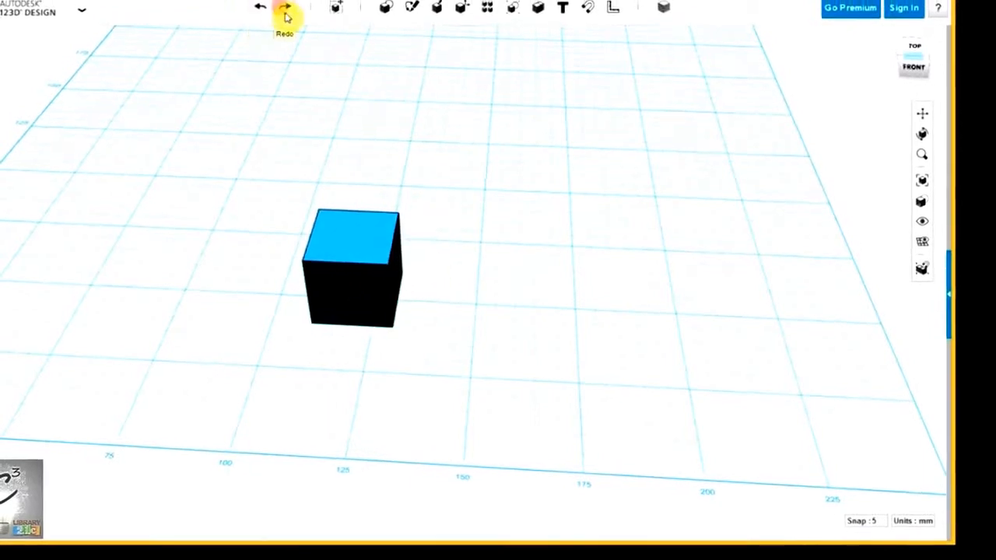
click(284, 5)
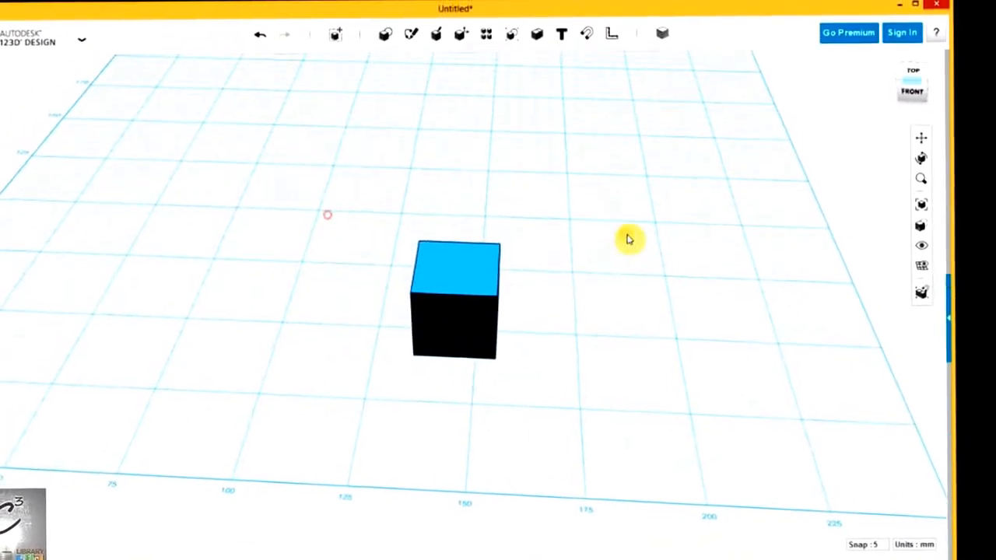
- Inspect the cube and grid from a lower front angle, and select the cube
right_drag(627, 238, 643, 205)
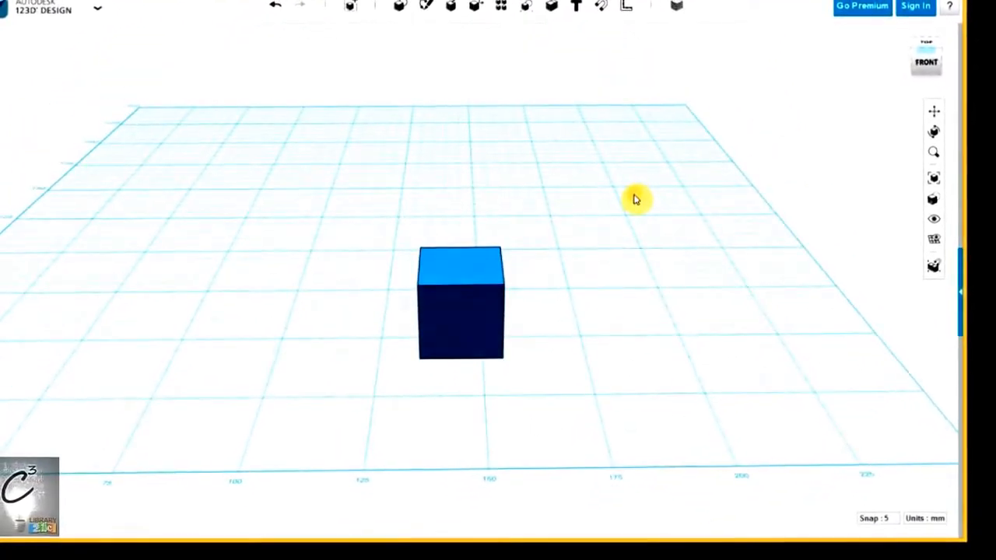
click(656, 193)
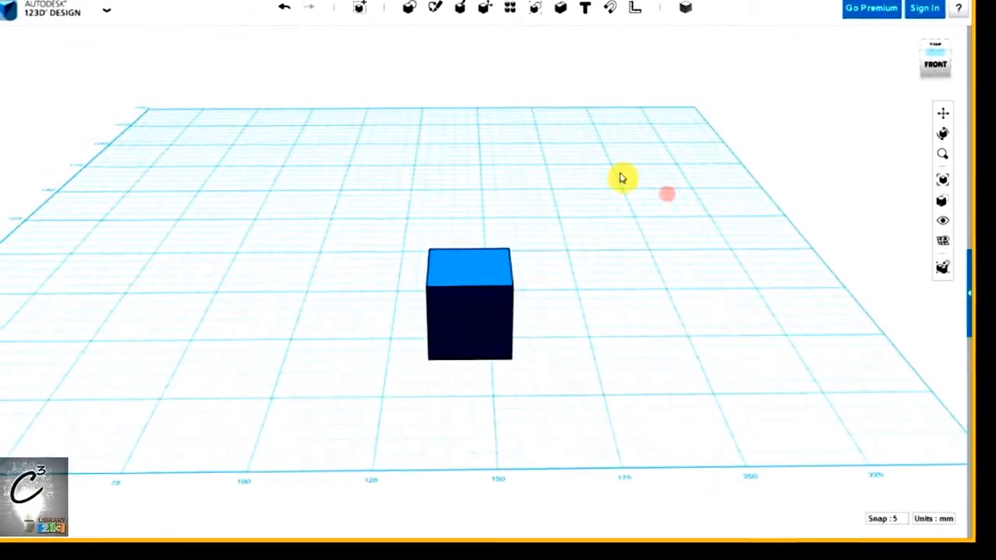
click(336, 304)
middle_drag(549, 175, 652, 178)
right_drag(643, 187, 635, 176)
click(658, 209)
middle_drag(686, 210, 667, 189)
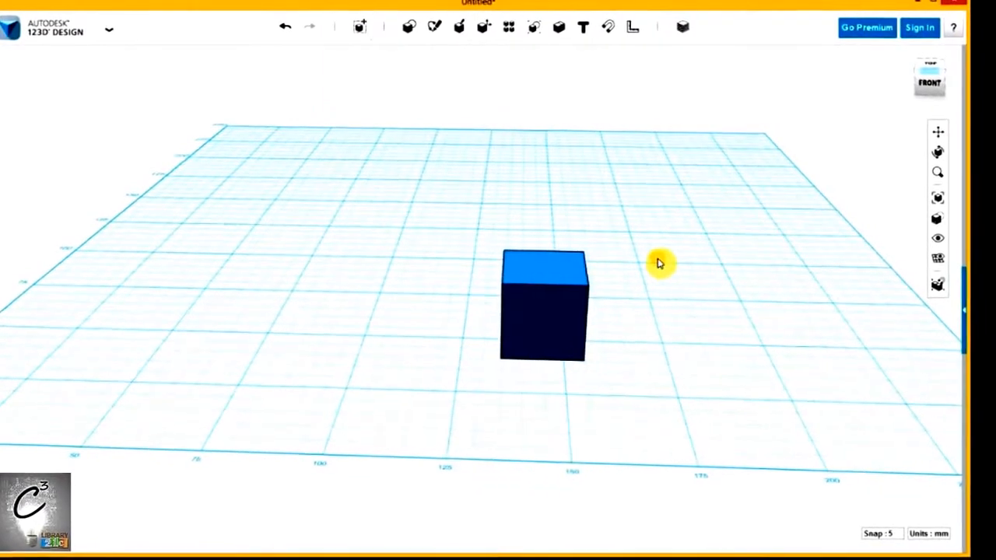
click(545, 284)
click(526, 273)
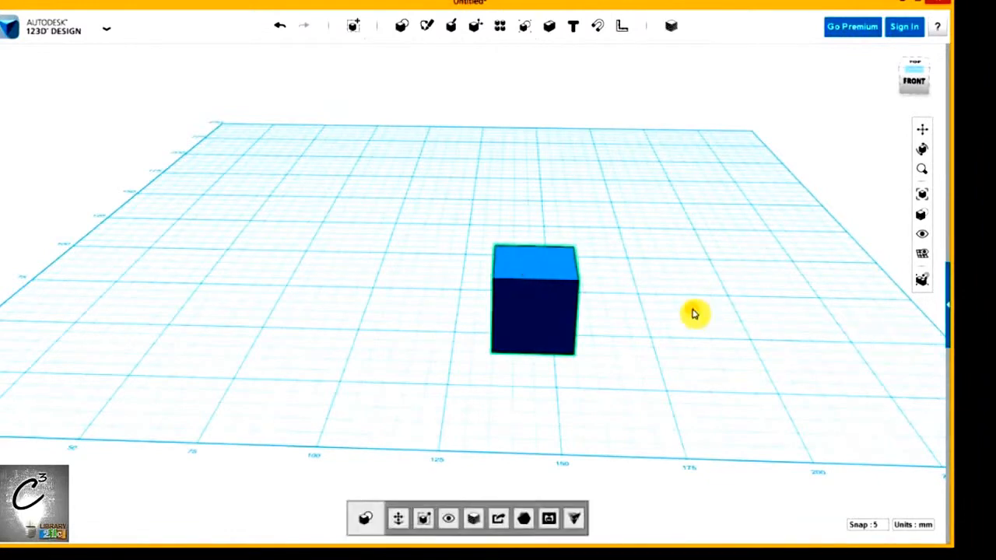
- Place a second 20 x 20 x 20 mm box on the grid left of the existing cube and select both boxes
mouse_move(398, 26)
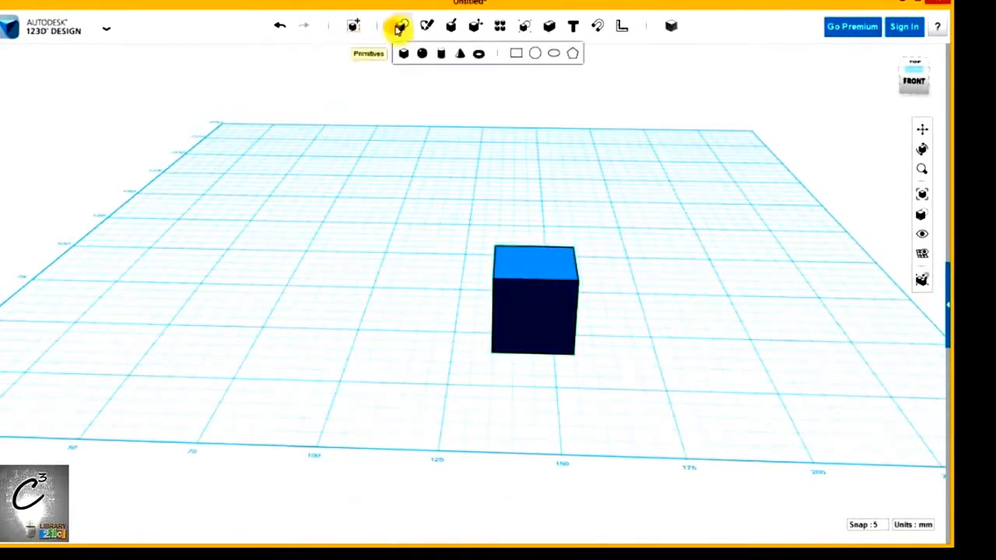
click(400, 49)
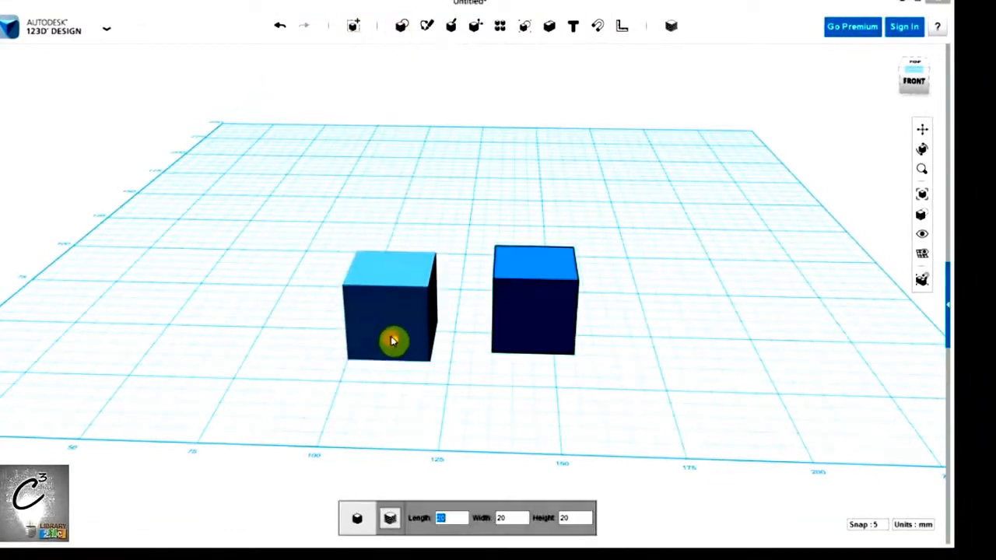
click(393, 341)
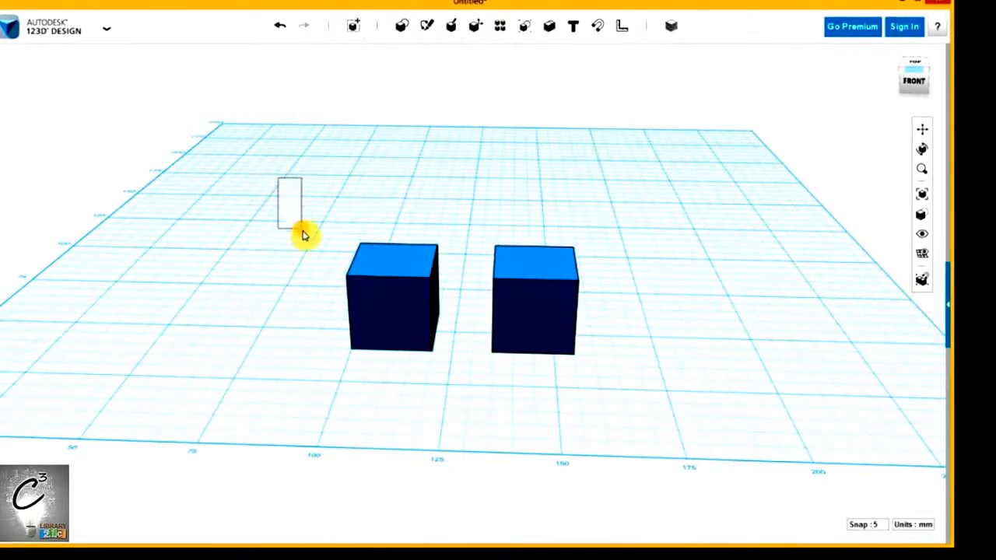
drag(385, 350, 725, 417)
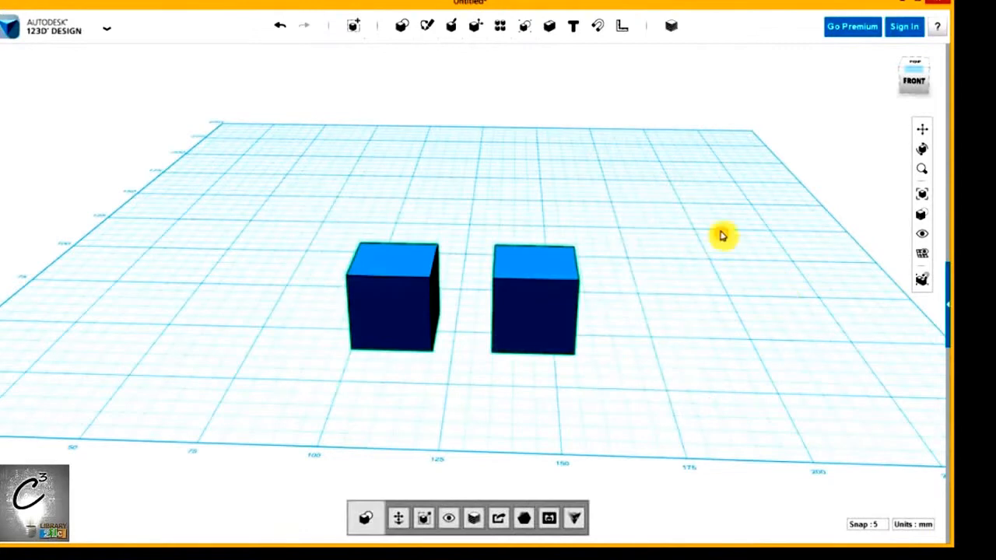
- Clear the selection and window-select only the right-hand cube
click(528, 190)
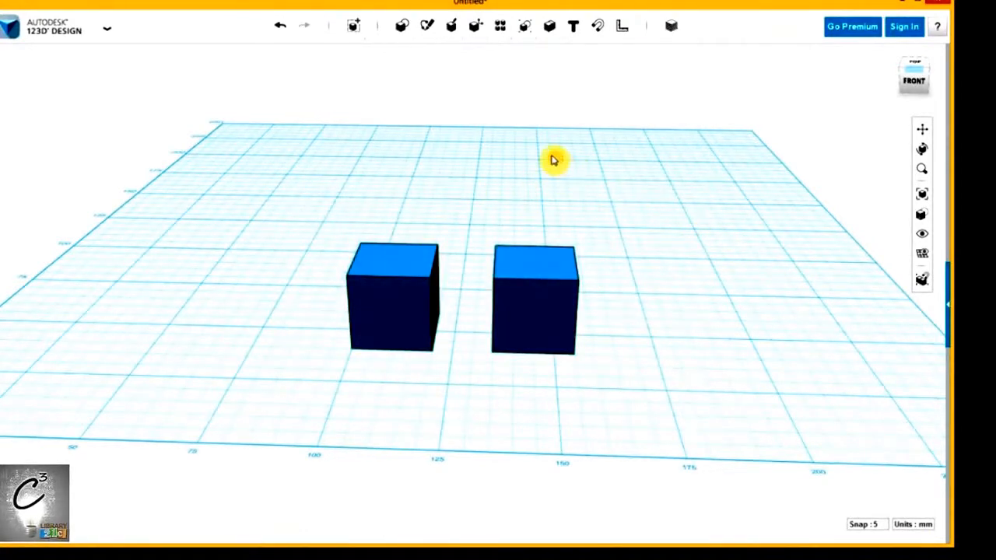
drag(624, 207, 494, 365)
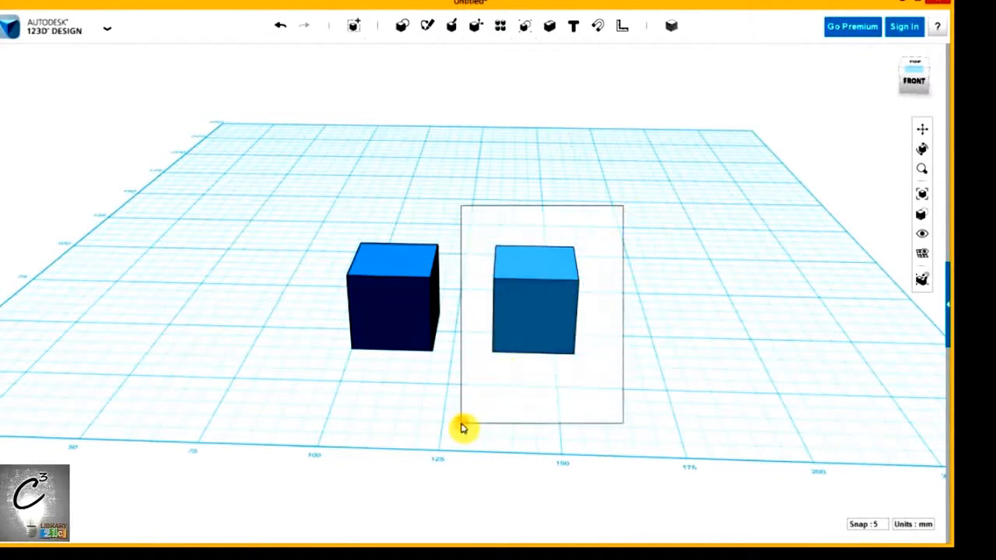
drag(463, 428, 460, 423)
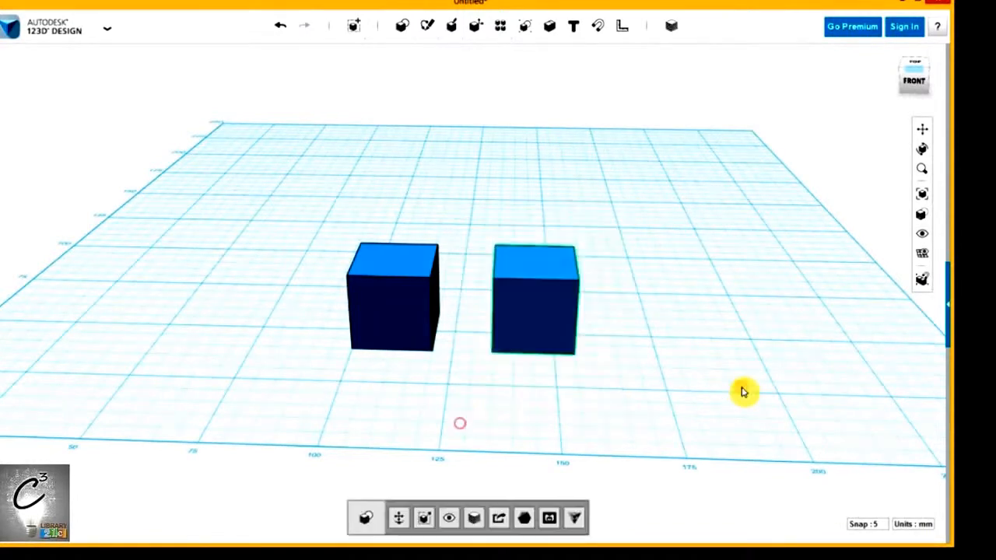
- Window-select both cubes with a rectangle that touches the left-hand cube, and clear the selection
click(709, 343)
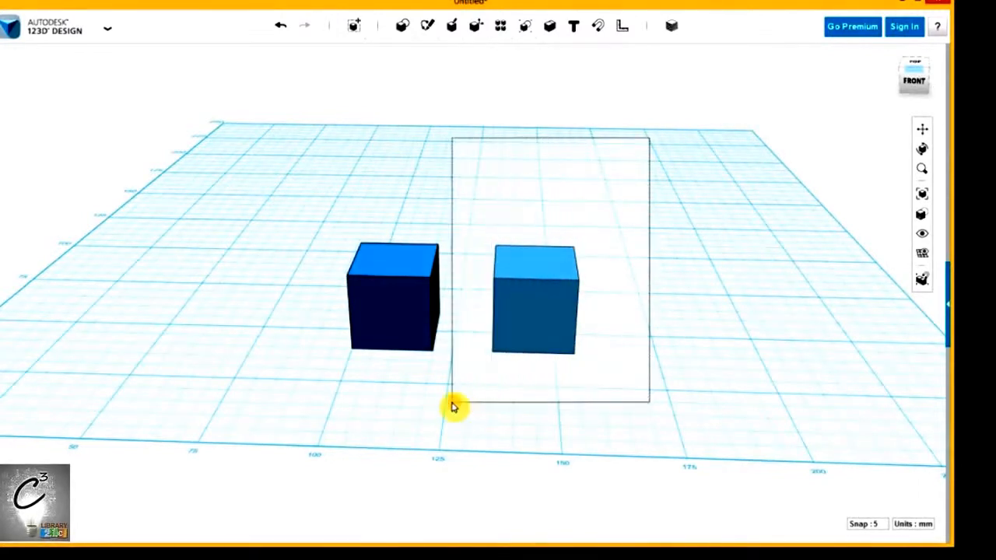
drag(432, 409, 431, 407)
scroll(525, 391, up, 2)
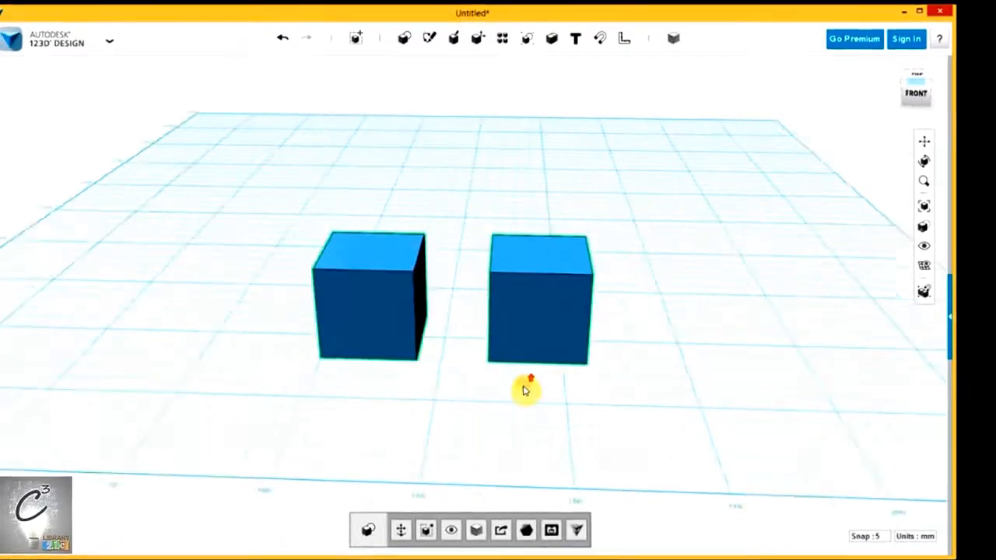
scroll(524, 390, up, 3)
scroll(405, 394, down, 5)
scroll(406, 394, up, 4)
click(407, 398)
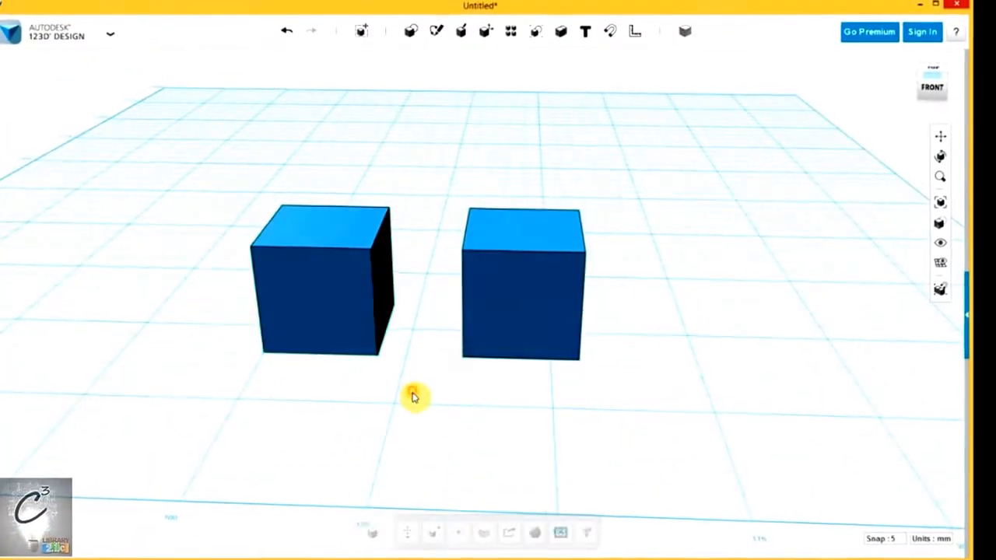
- Slide the right-hand cube back and to the right across the grid, and bring it forward again
right_drag(418, 396, 472, 431)
middle_drag(470, 395, 464, 430)
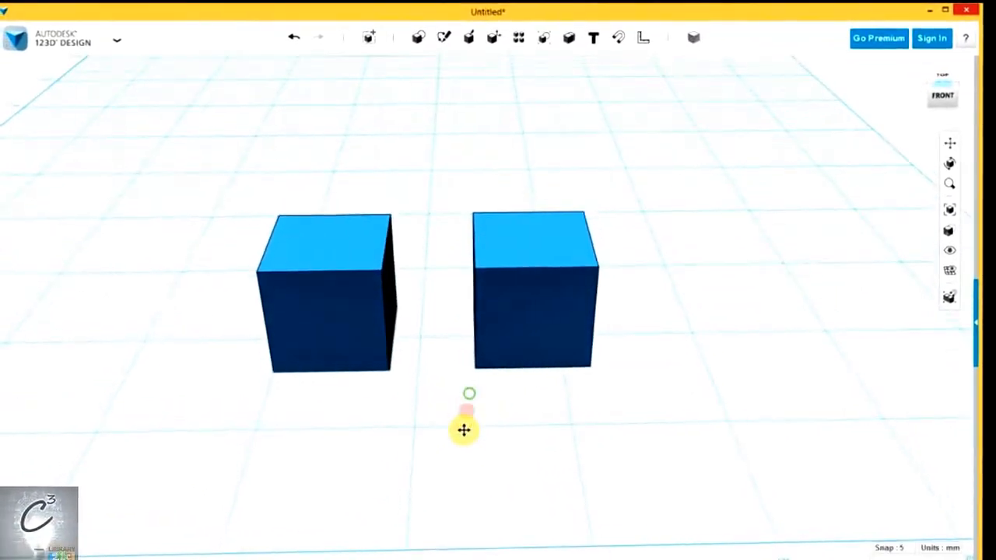
click(564, 311)
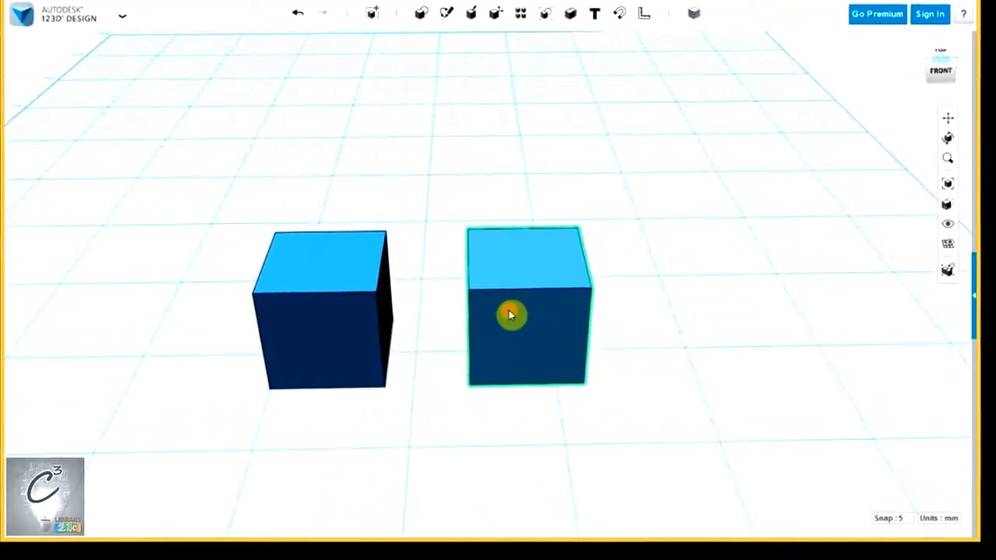
right_click(510, 314)
click(663, 369)
click(558, 333)
drag(559, 332, 630, 306)
click(521, 270)
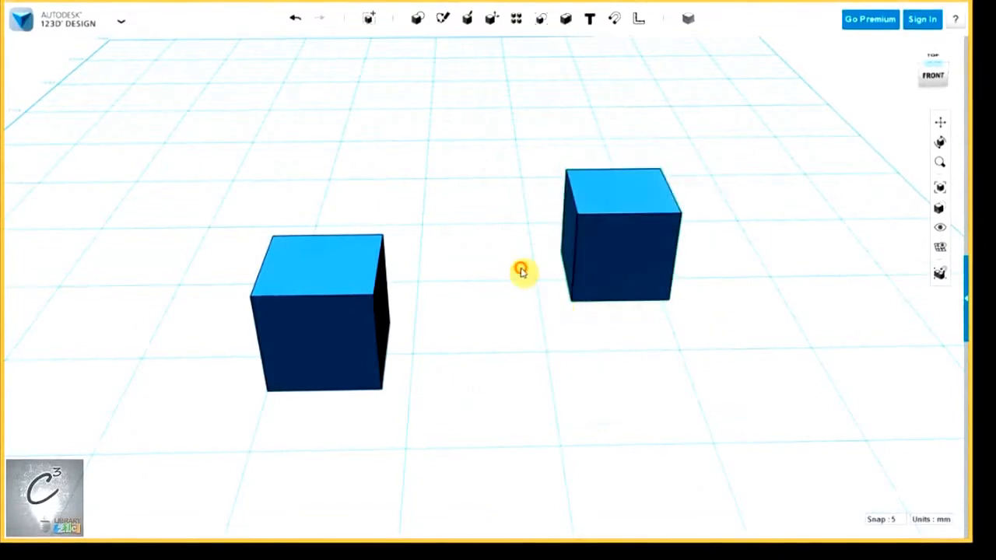
click(624, 282)
click(587, 375)
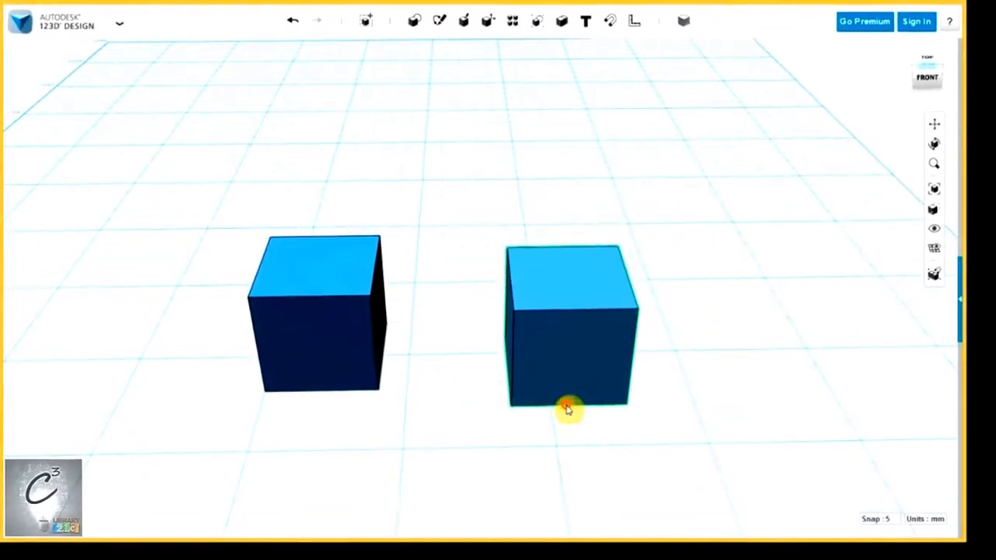
- Select the right-hand cube as a whole, and pick its upper front right corner point
right_drag(455, 359, 465, 379)
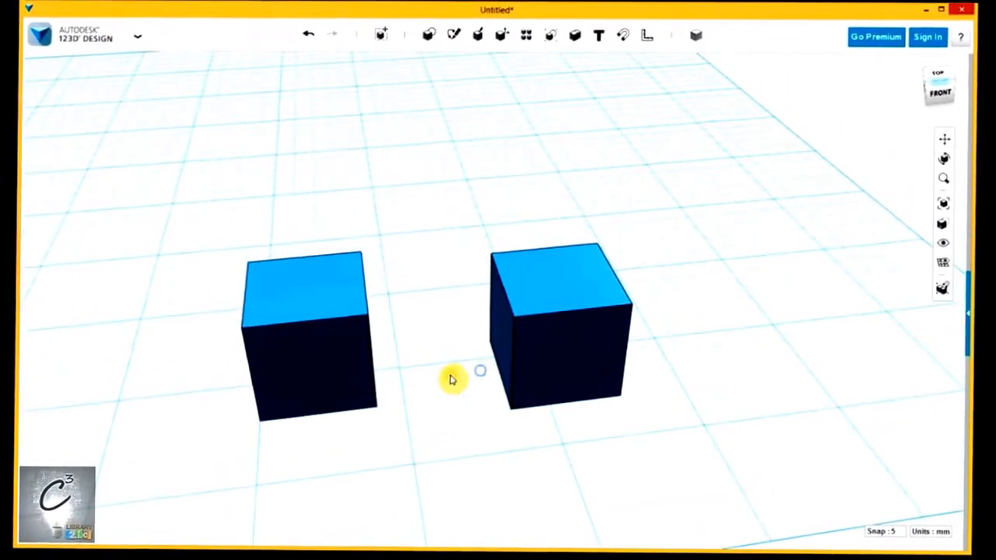
middle_drag(470, 378, 468, 375)
right_drag(469, 374, 485, 398)
scroll(701, 389, up, 5)
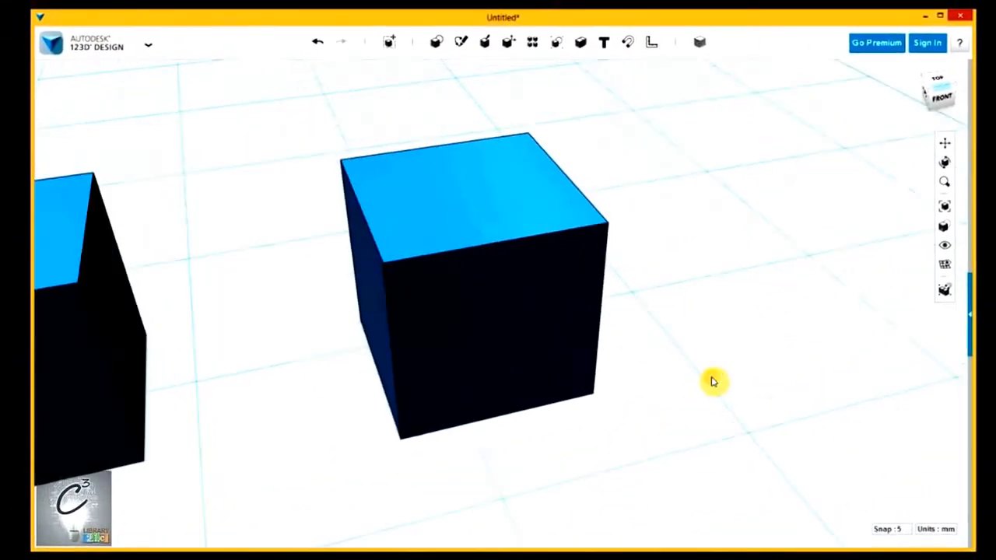
click(493, 270)
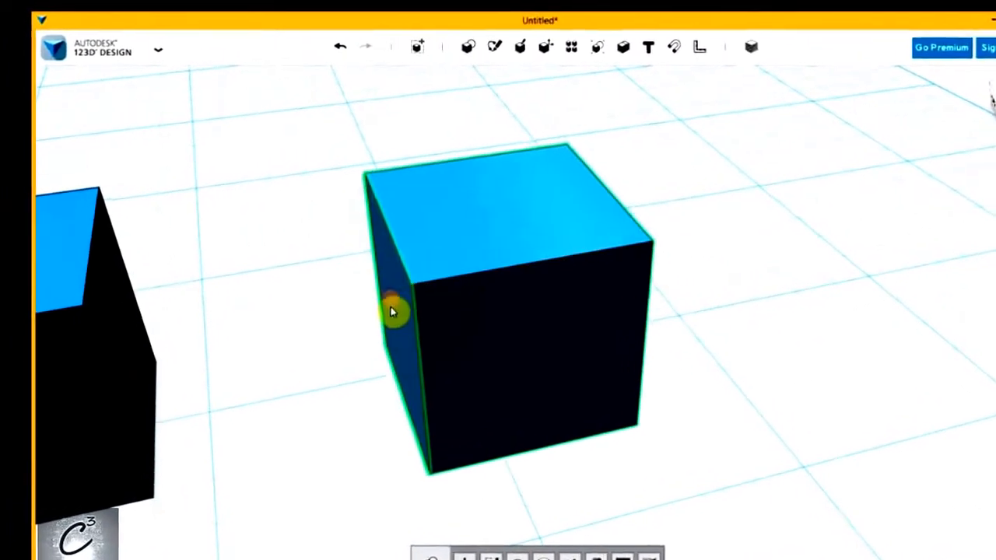
right_drag(558, 437, 522, 426)
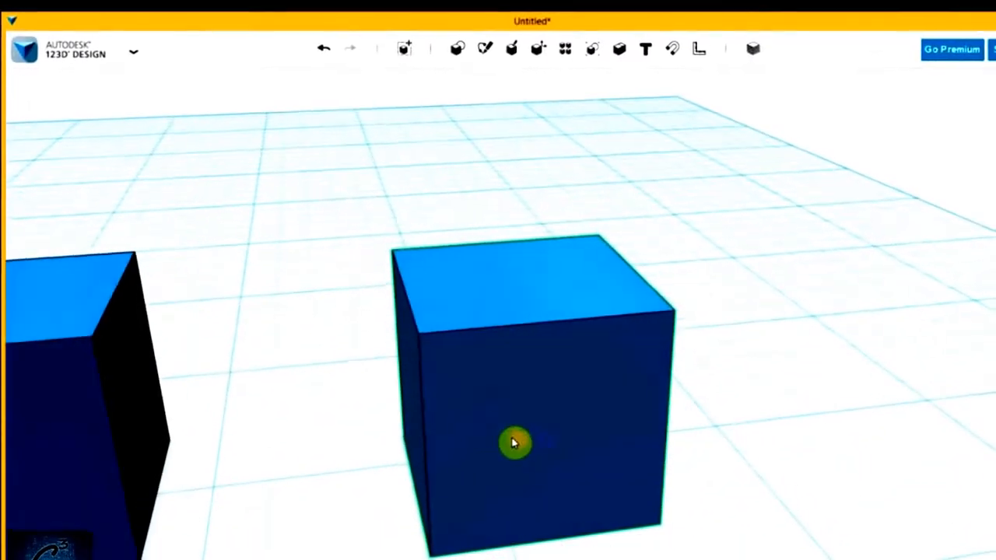
click(422, 415)
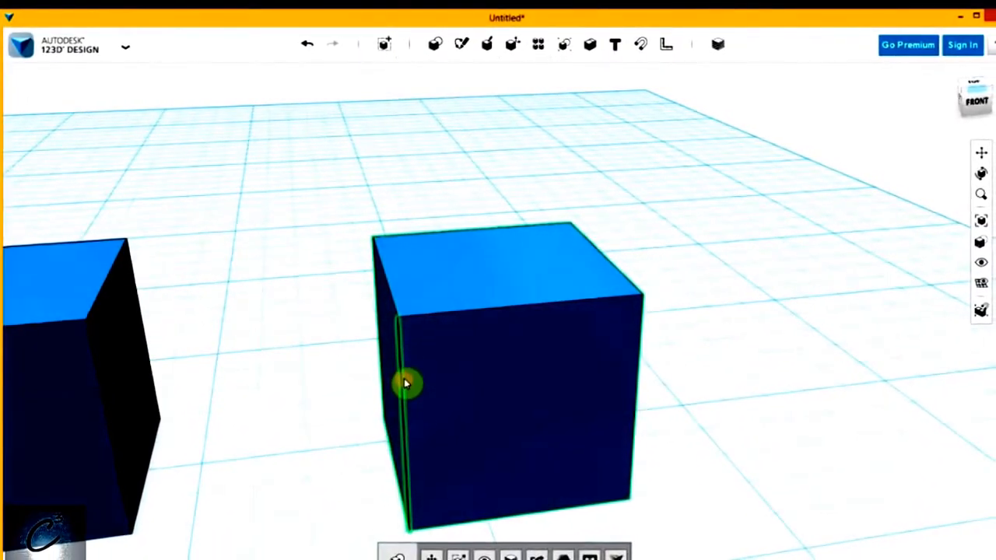
click(421, 313)
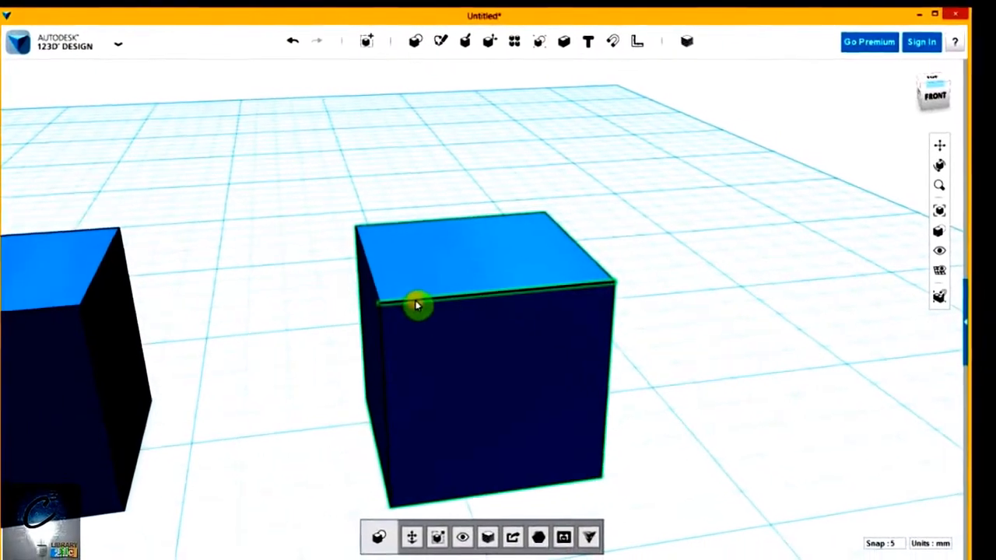
click(592, 265)
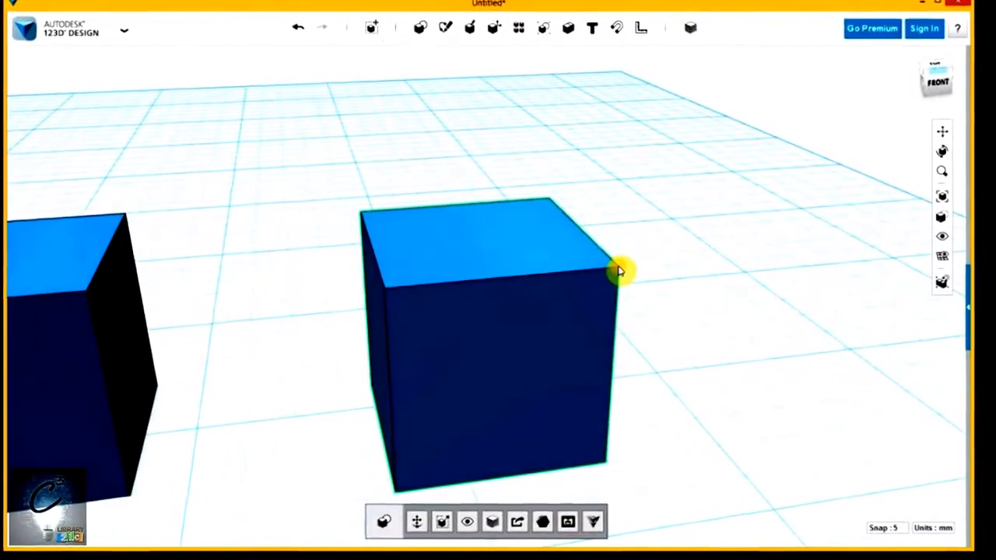
click(622, 268)
scroll(623, 261, up, 5)
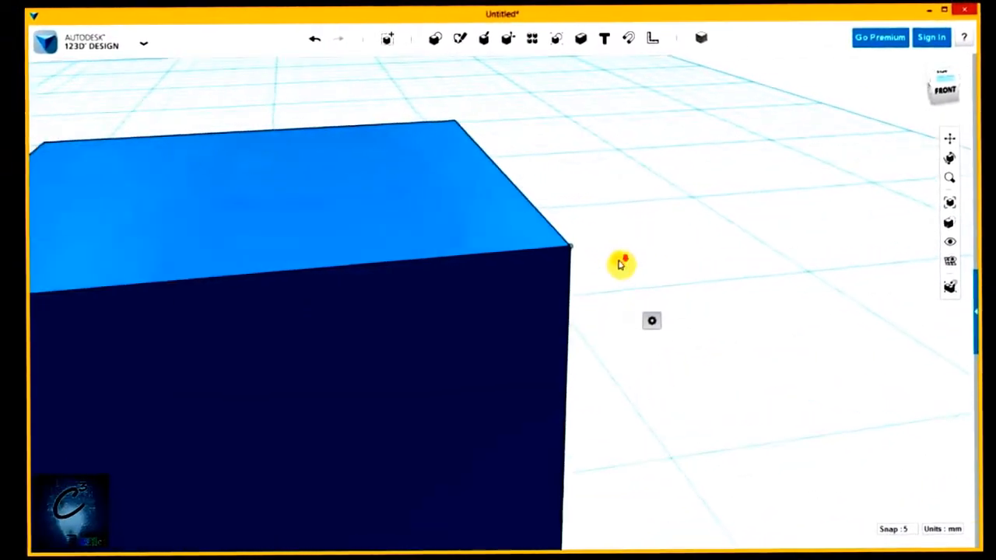
scroll(627, 267, down, 5)
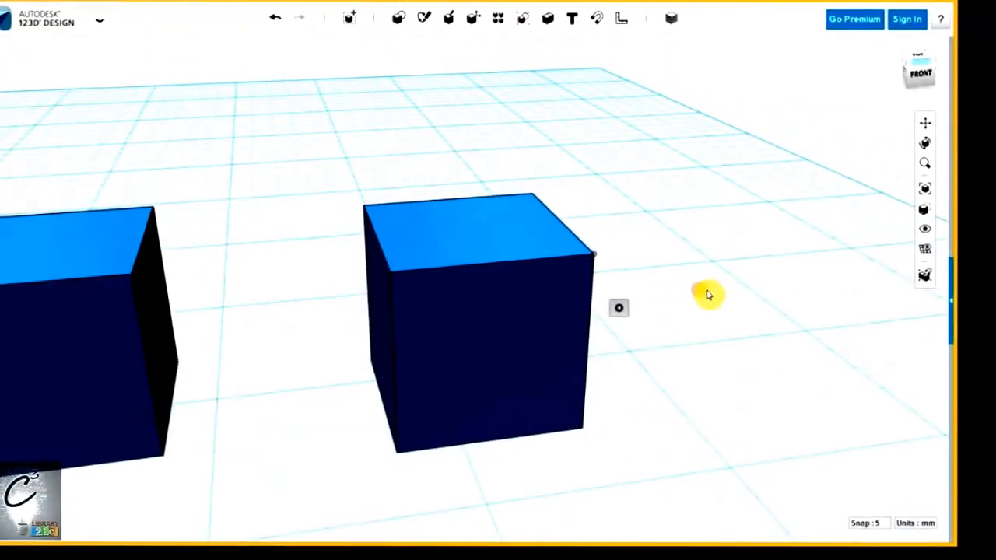
- Select the front face of the right-hand cube, and its top front edge
click(474, 336)
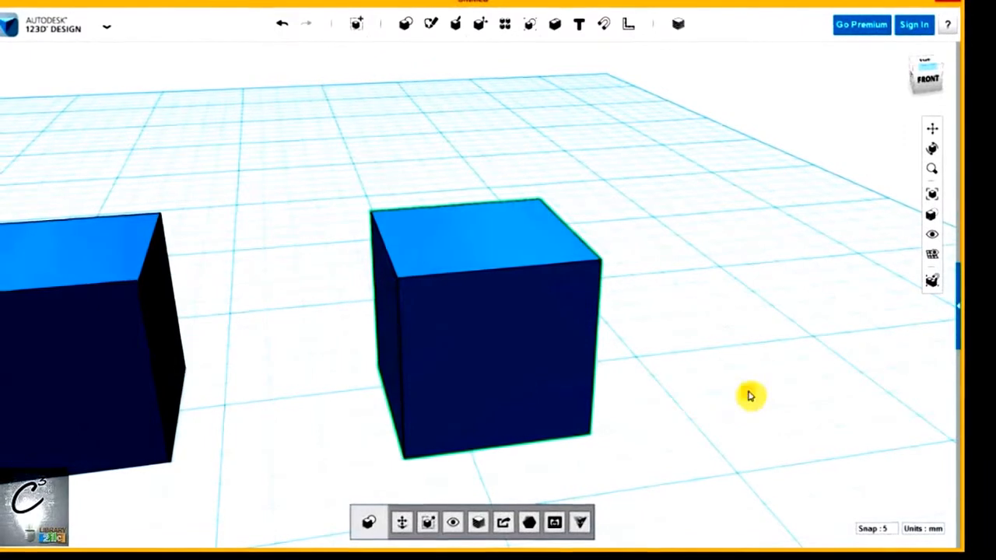
click(461, 348)
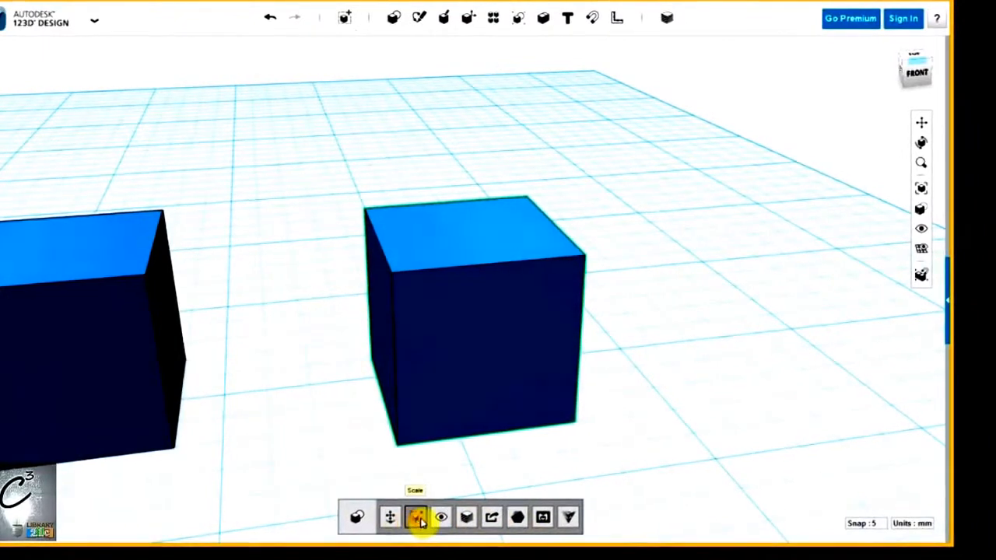
click(467, 327)
mouse_move(486, 373)
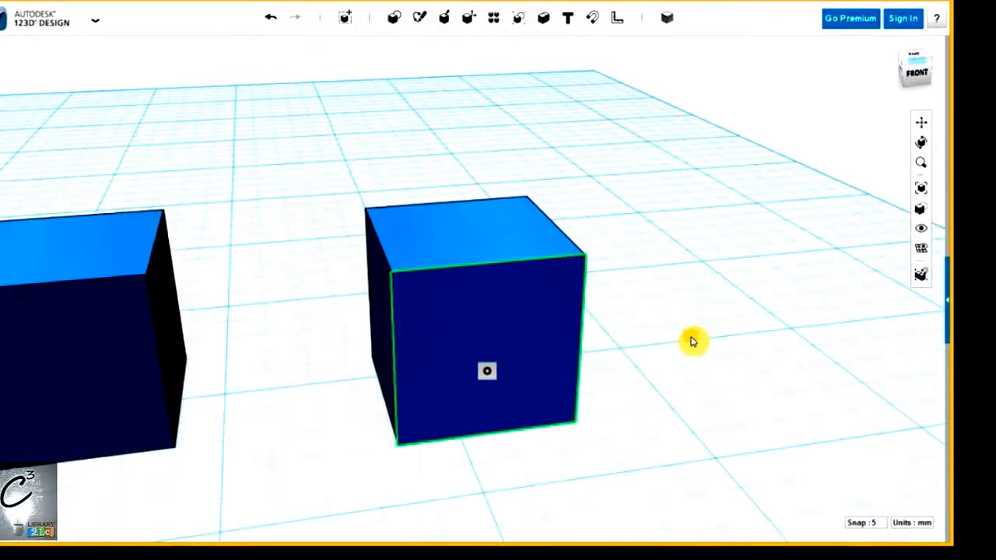
click(447, 284)
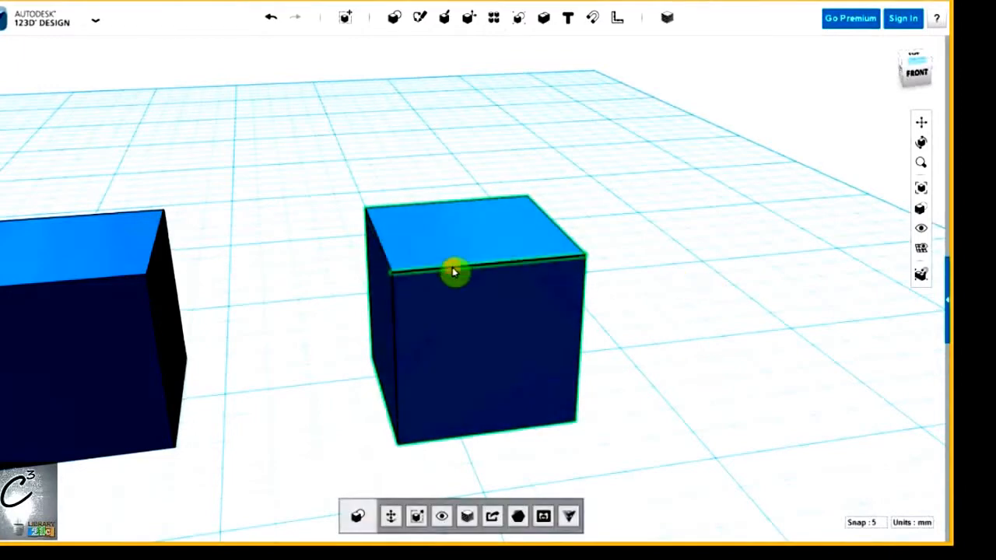
click(453, 270)
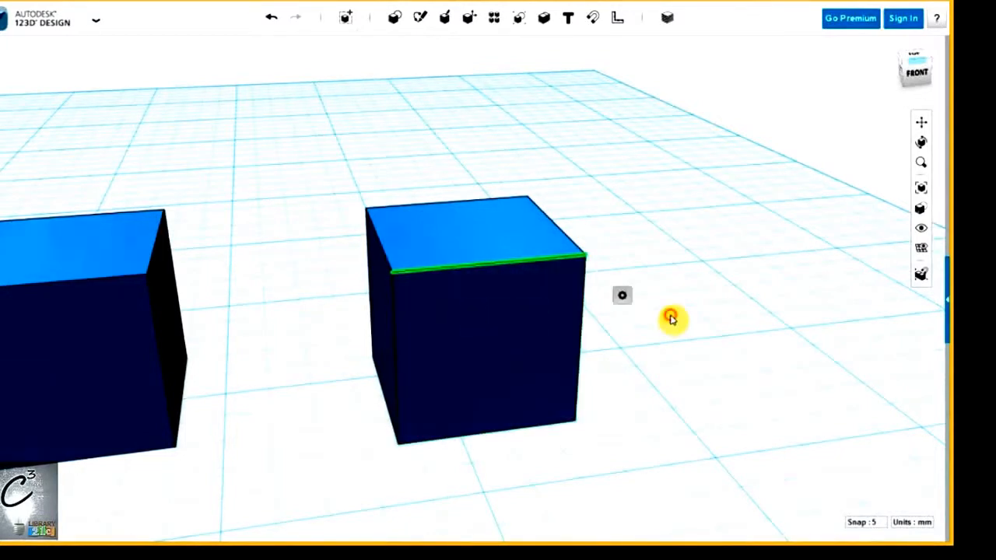
- Select the right-hand cube's upper front right corner, reselect the whole cube and clear the selection
click(580, 270)
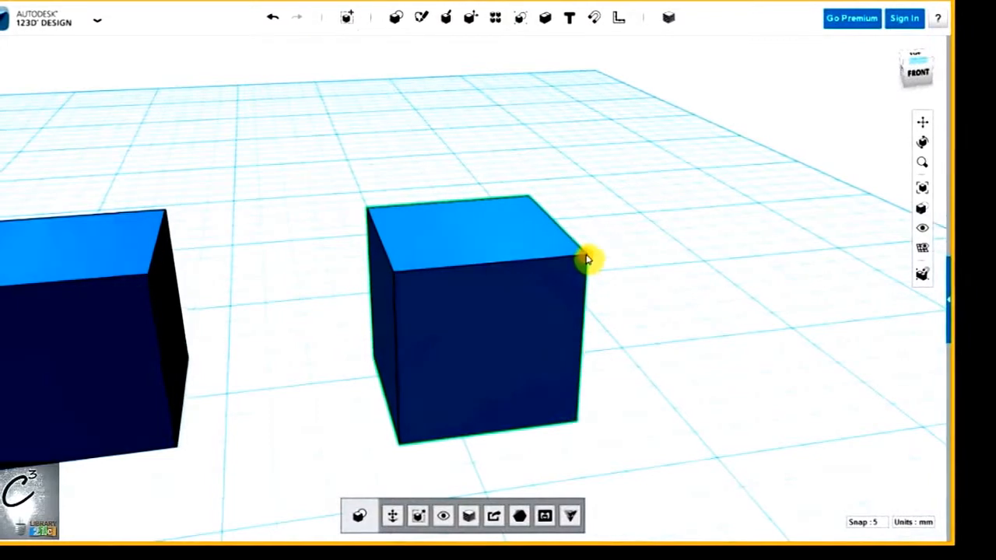
click(587, 260)
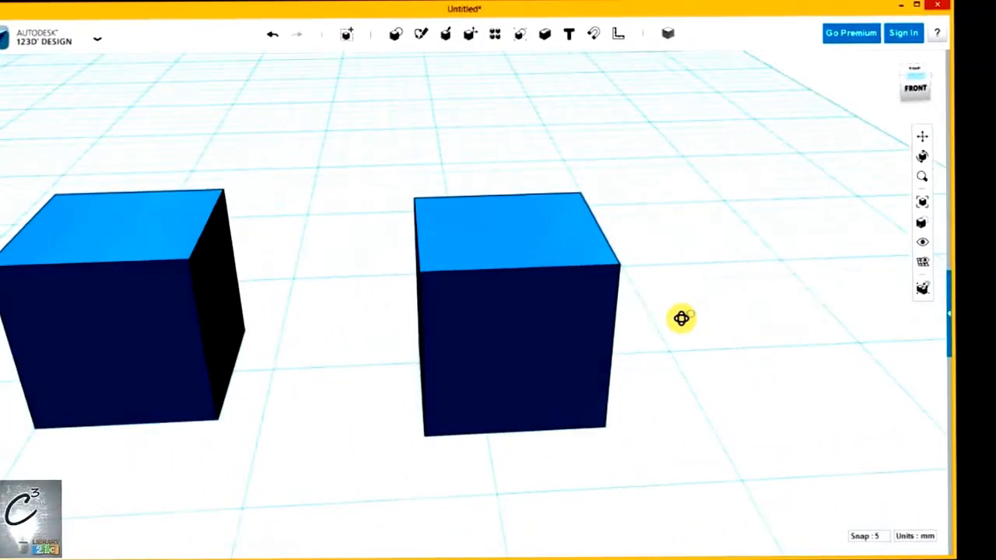
click(718, 307)
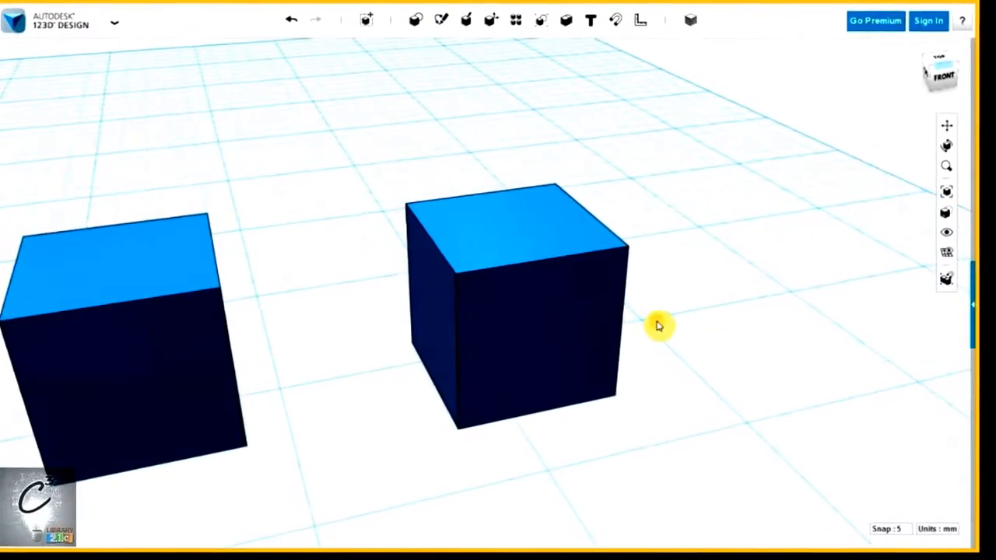
click(578, 306)
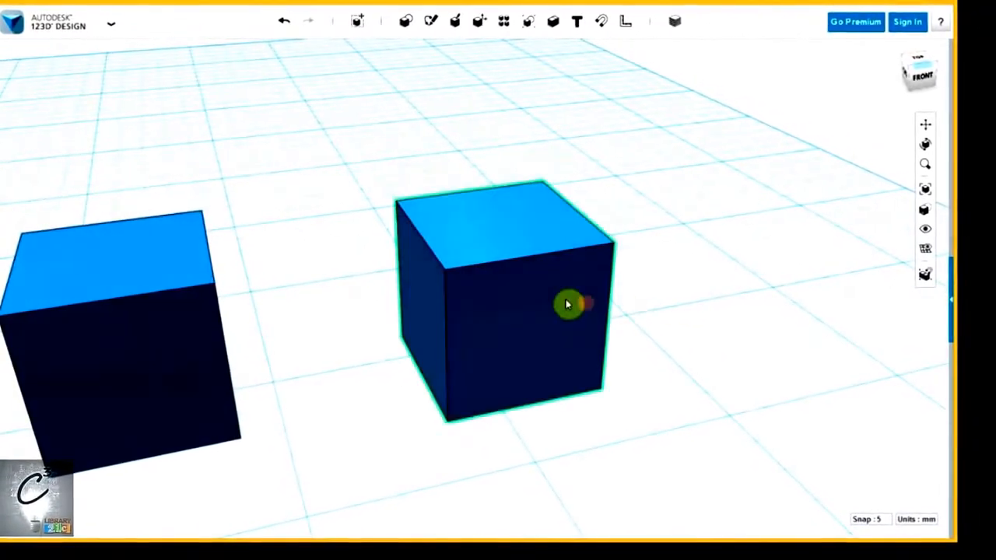
click(746, 263)
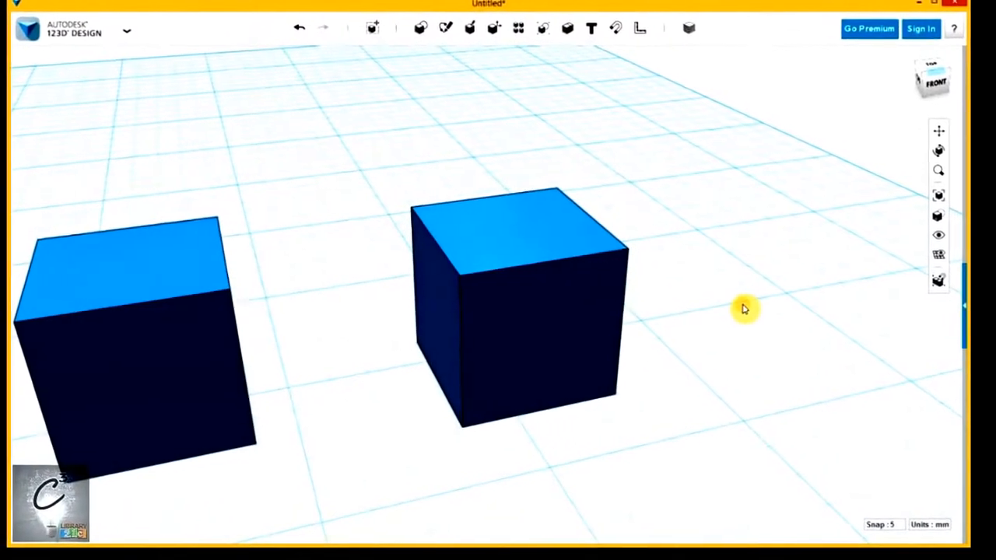
- Examine both cubes and the whole grid from a lower front angle by orbiting and panning the view
right_drag(757, 318, 700, 326)
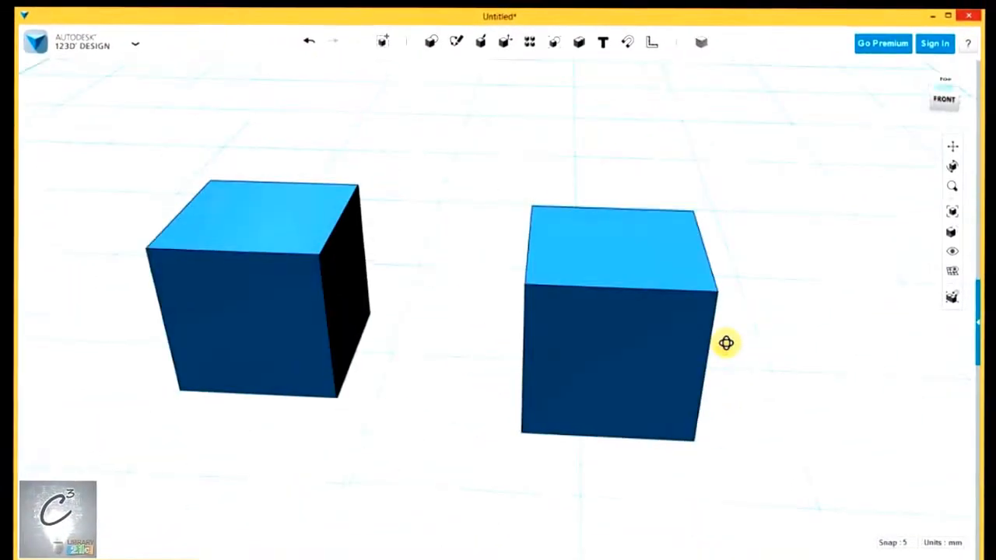
scroll(726, 343, down, 10)
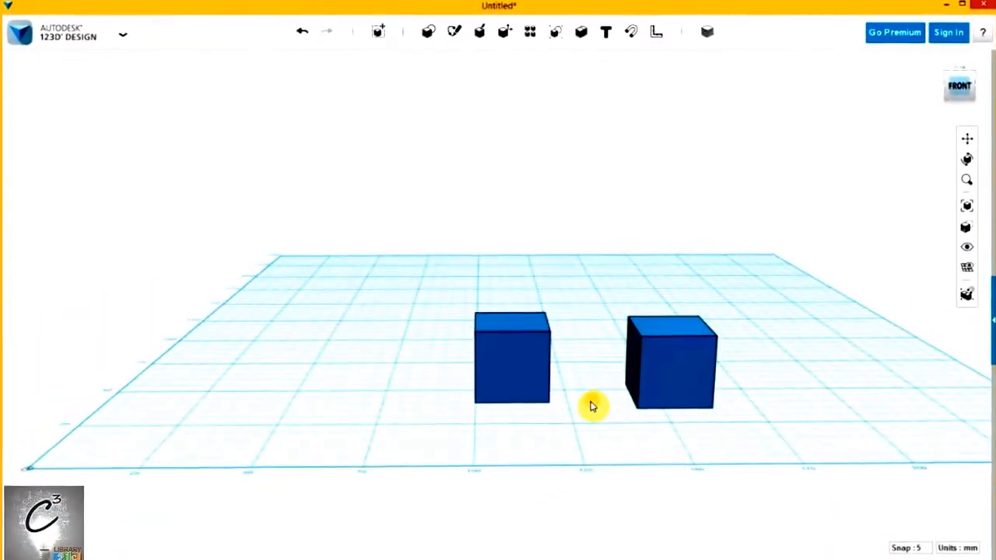
middle_drag(544, 400, 446, 390)
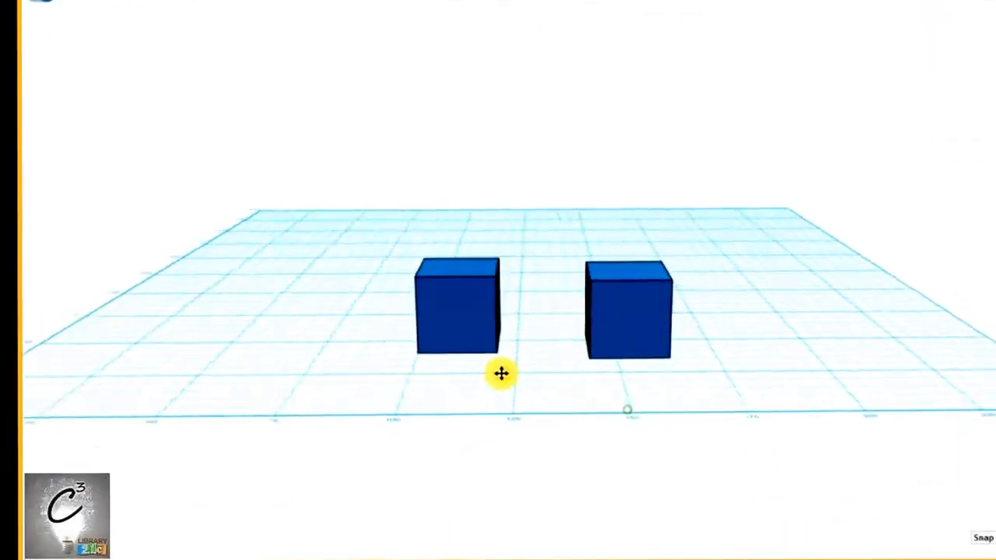
middle_drag(502, 374, 670, 225)
middle_drag(584, 294, 579, 358)
middle_drag(493, 354, 516, 373)
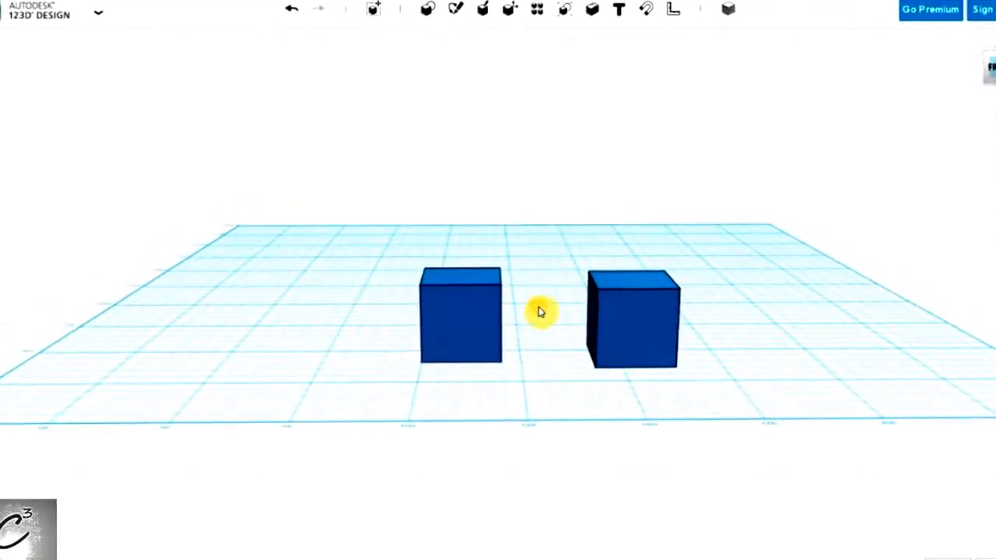
- Inspect the two cubes at different zoom levels and switch to the straight front view
scroll(537, 320, up, 3)
scroll(540, 334, down, 5)
scroll(540, 333, up, 5)
scroll(529, 331, up, 3)
scroll(514, 324, down, 5)
scroll(507, 318, up, 3)
scroll(504, 315, up, 2)
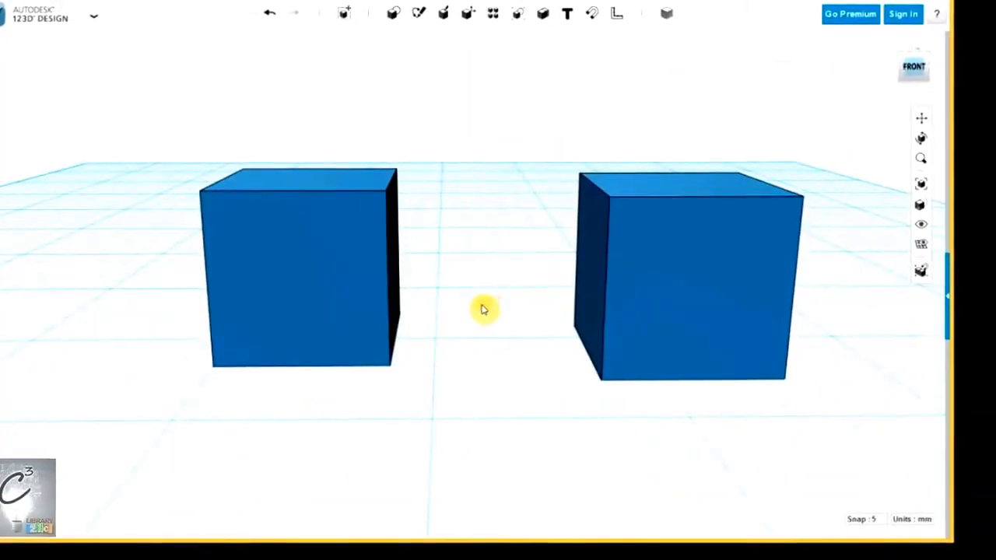
click(917, 73)
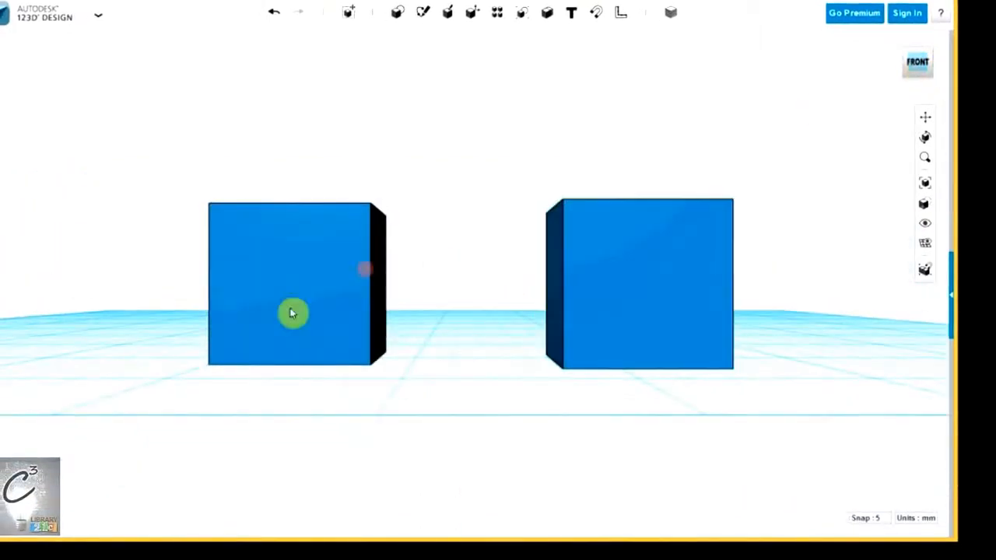
- Examine the two cubes from the straight top view and from a low corner view, and orbit around them
drag(932, 66, 930, 77)
click(926, 51)
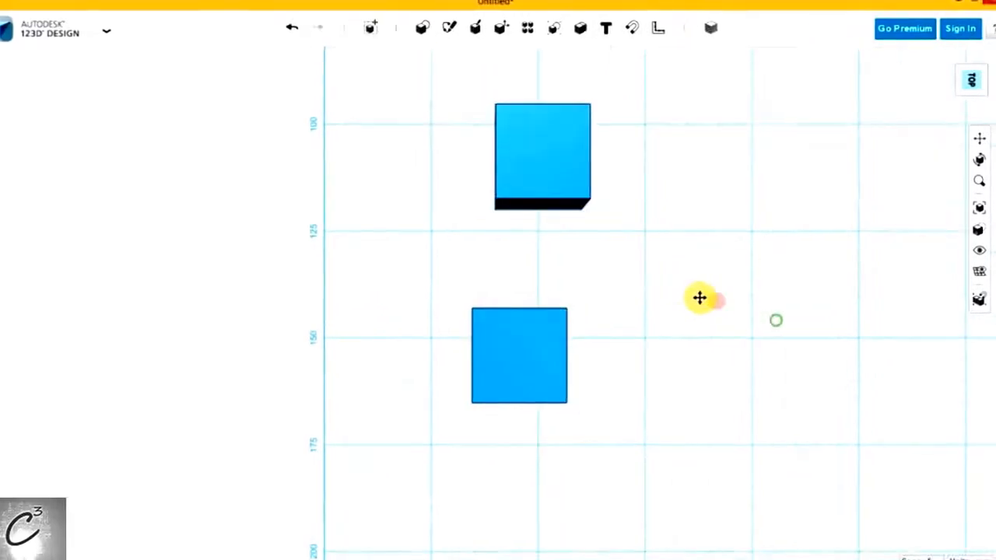
scroll(685, 296, down, 2)
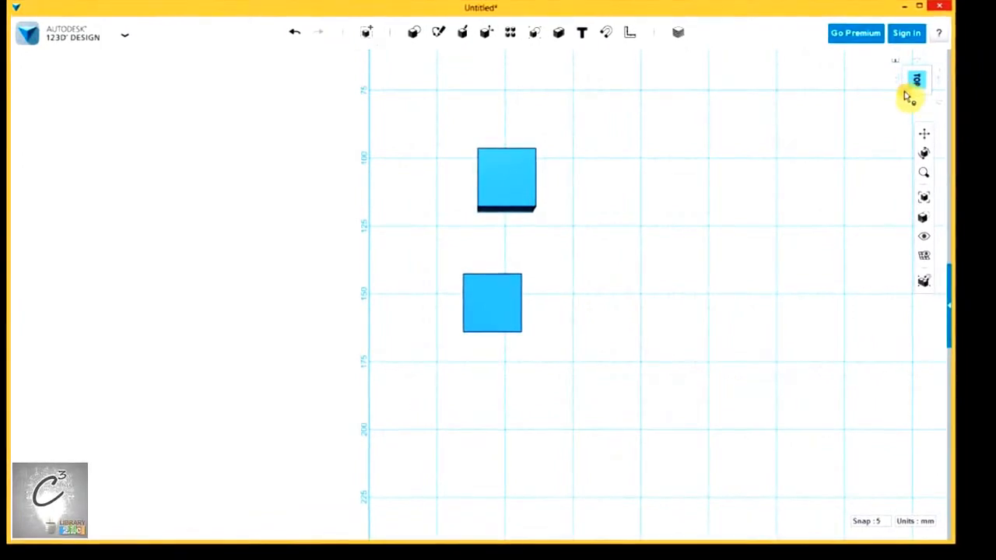
click(907, 96)
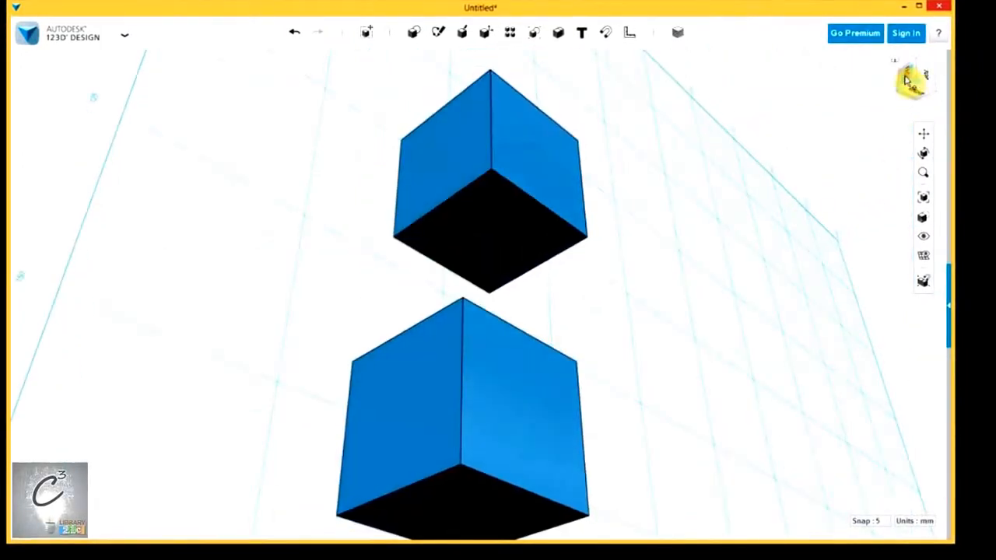
click(907, 80)
right_drag(534, 244, 569, 358)
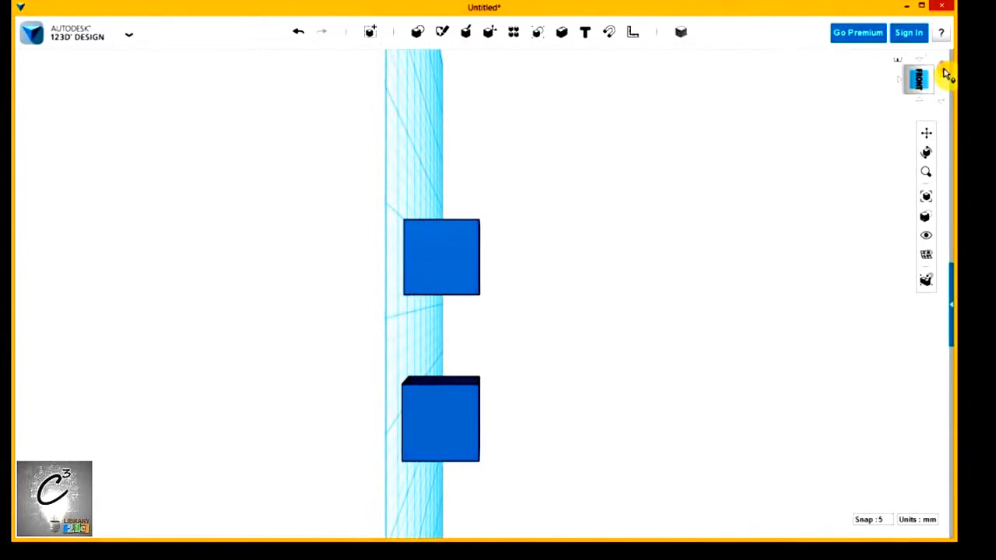
- Roll the front view in quarter turns until it is upright, and orbit to look down on both cubes
click(944, 72)
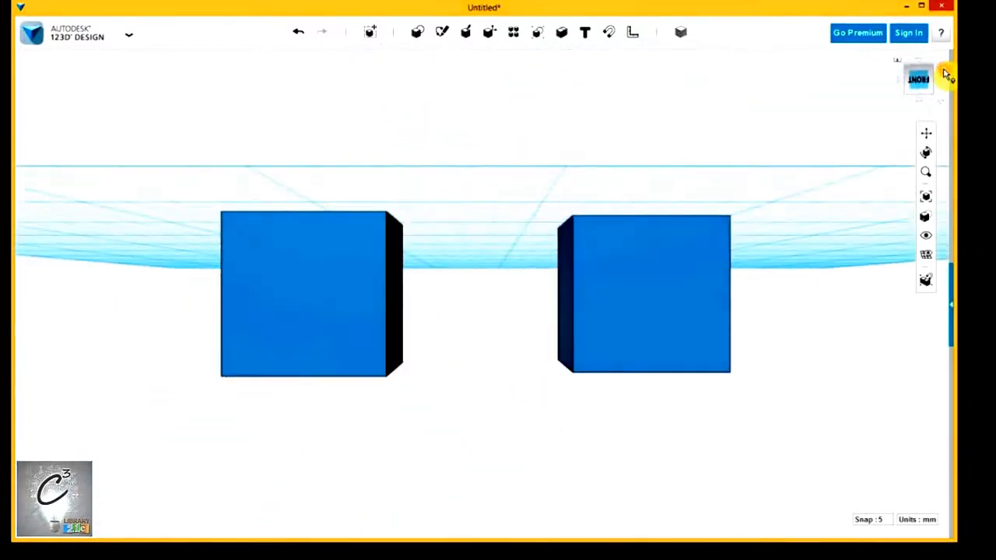
click(944, 74)
click(944, 73)
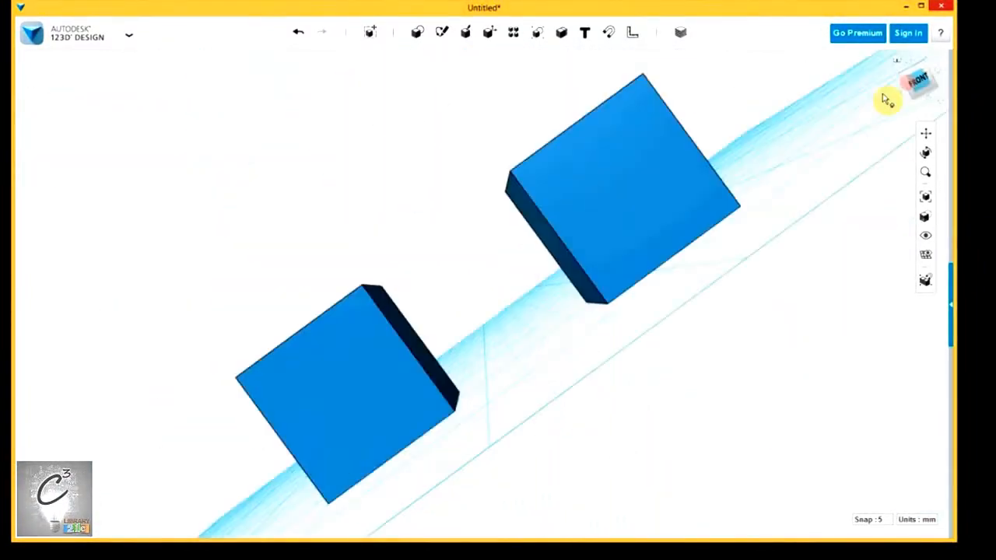
mouse_move(534, 182)
right_down()
mouse_move(525, 200)
mouse_move(520, 182)
right_up()
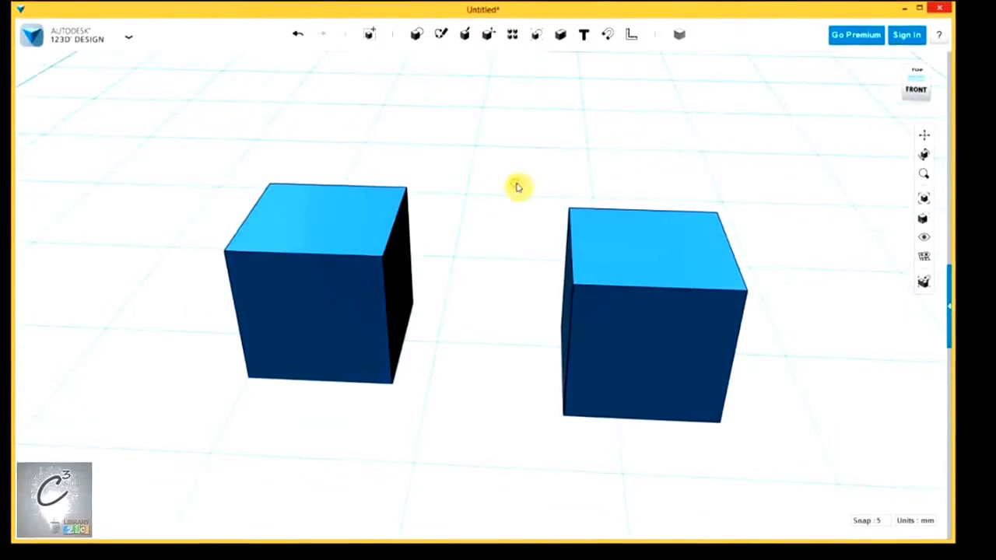
- Return to the home view, and orbit and pan to view the cubes and the grid from the raised front
click(896, 63)
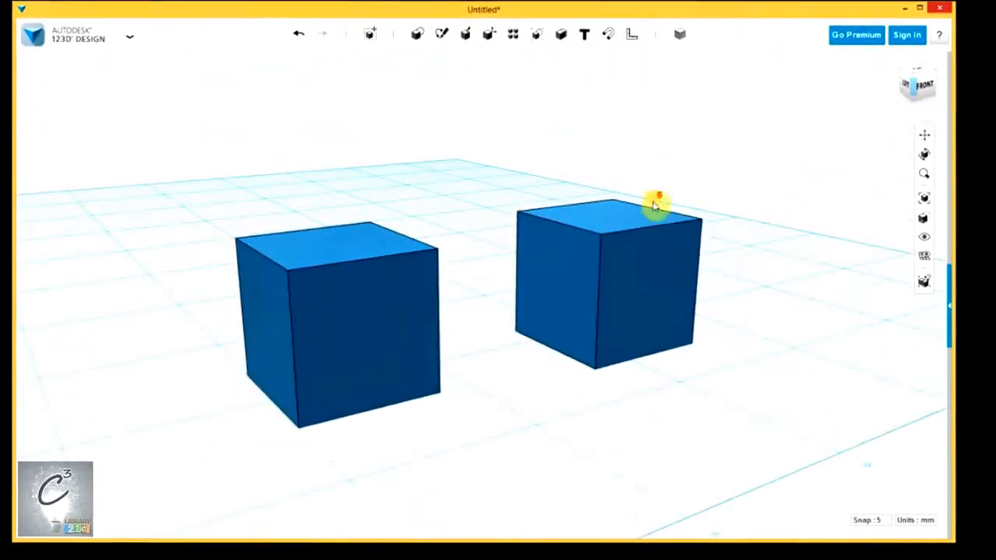
click(654, 208)
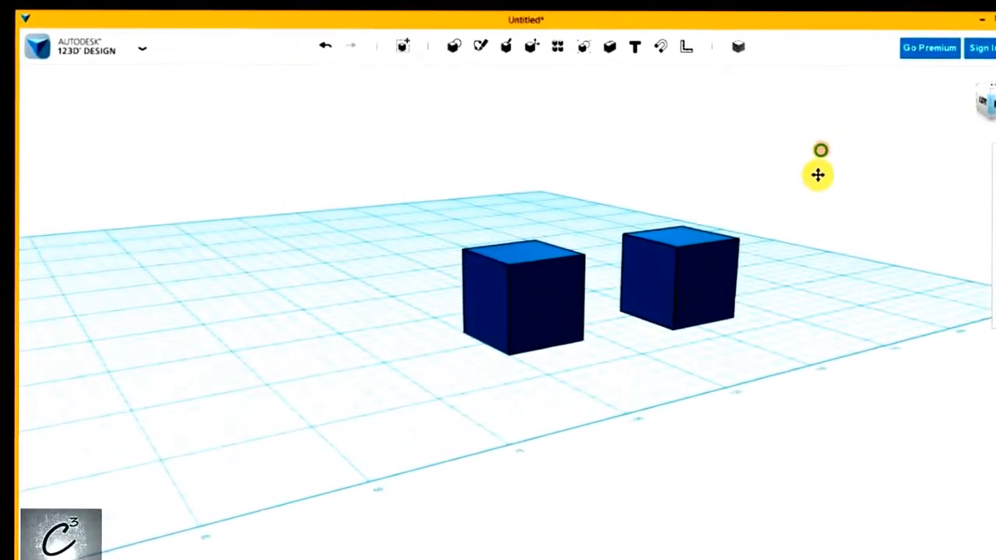
right_drag(716, 187, 566, 190)
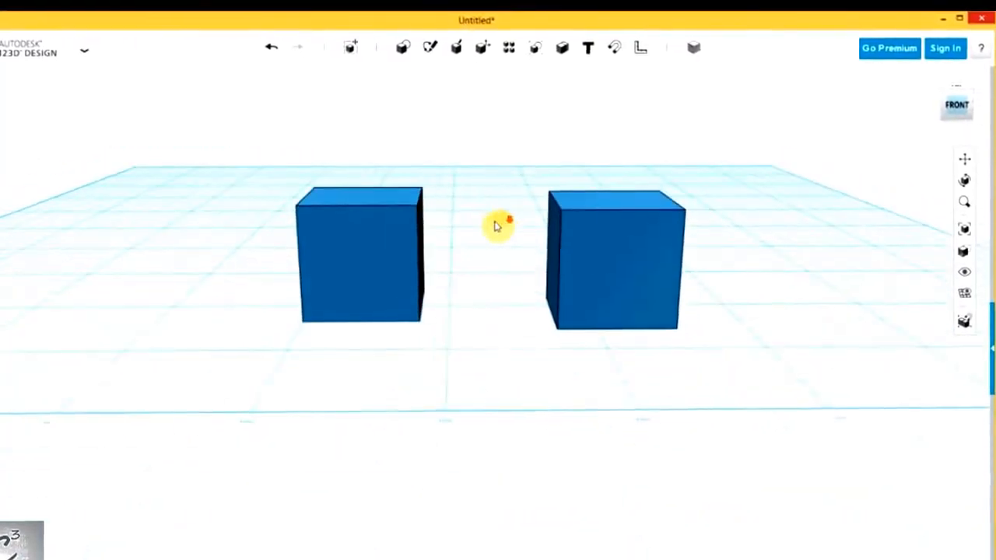
middle_drag(499, 204, 500, 302)
right_drag(575, 212, 593, 166)
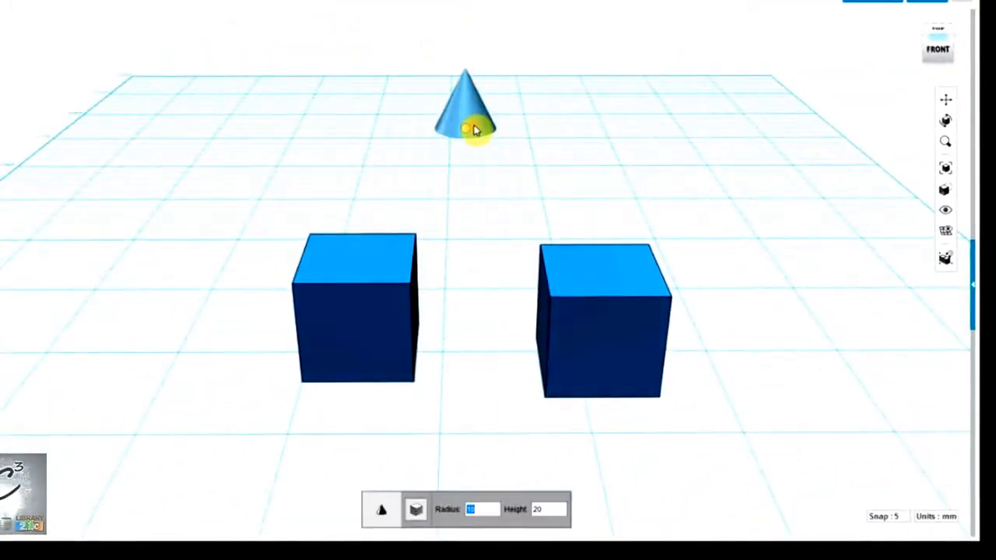
- Place a cone of radius 10 mm and height 20 mm behind the cubes, and a sphere behind and left of the left-hand cube
click(476, 126)
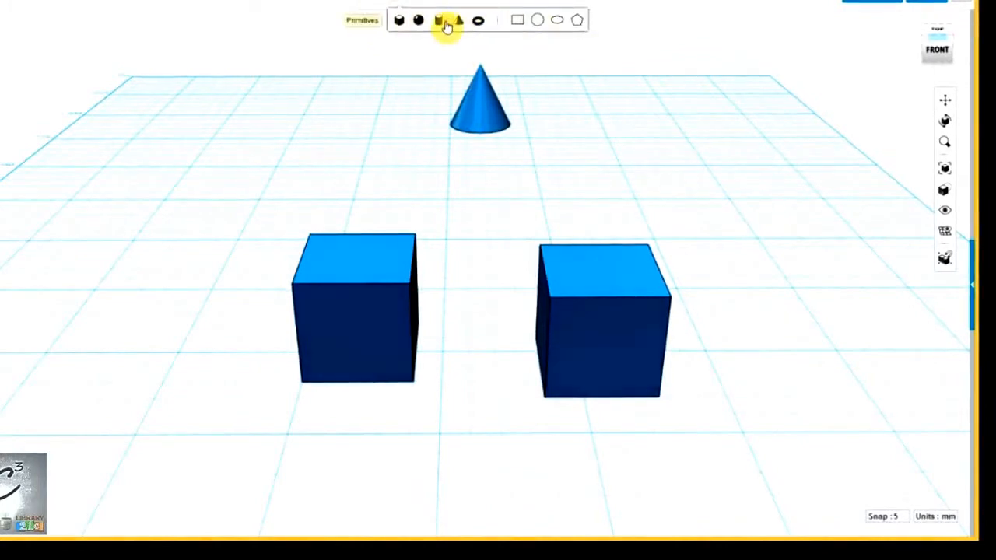
click(239, 212)
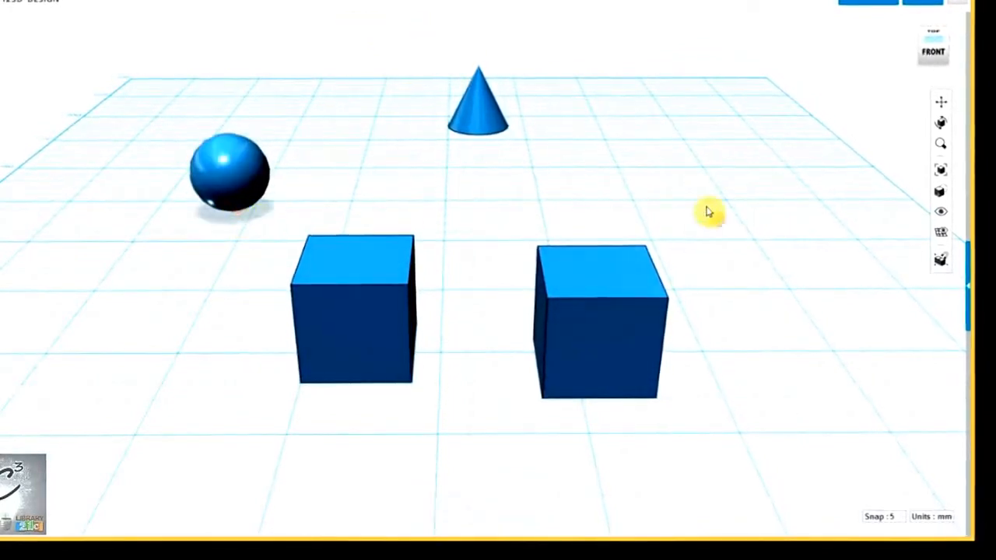
- Move the right-hand cube farther right on the grid, and compare the four solids in the straight front view
drag(599, 348, 725, 379)
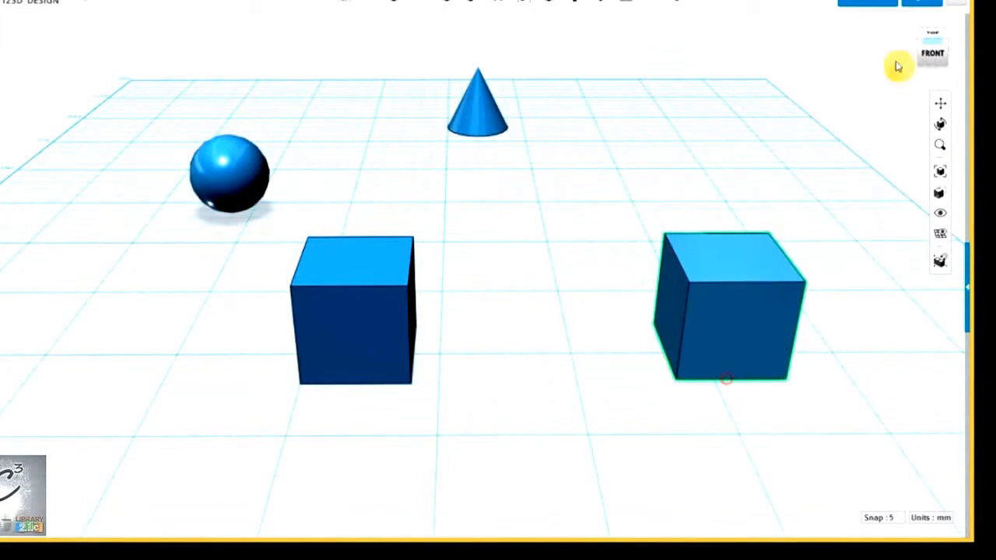
click(934, 53)
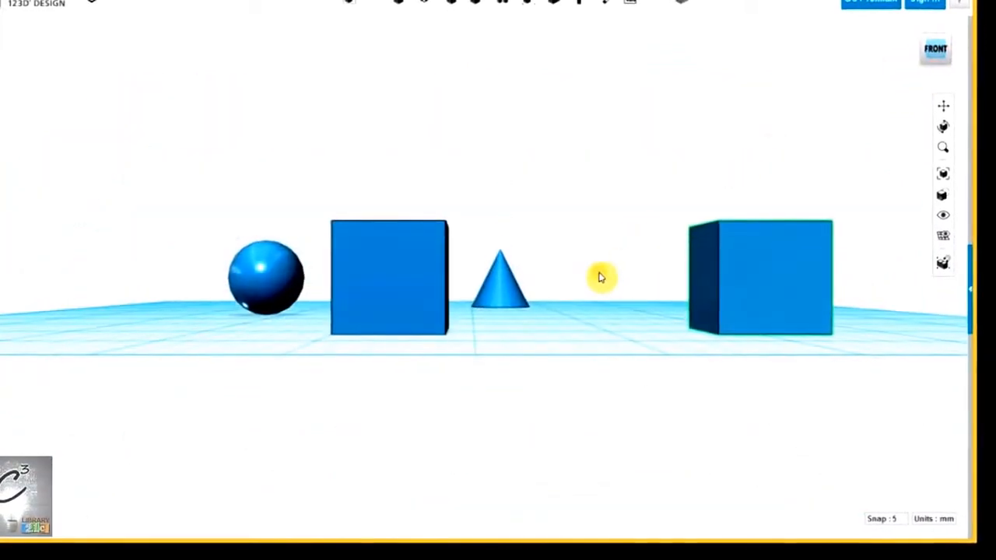
click(495, 284)
click(411, 272)
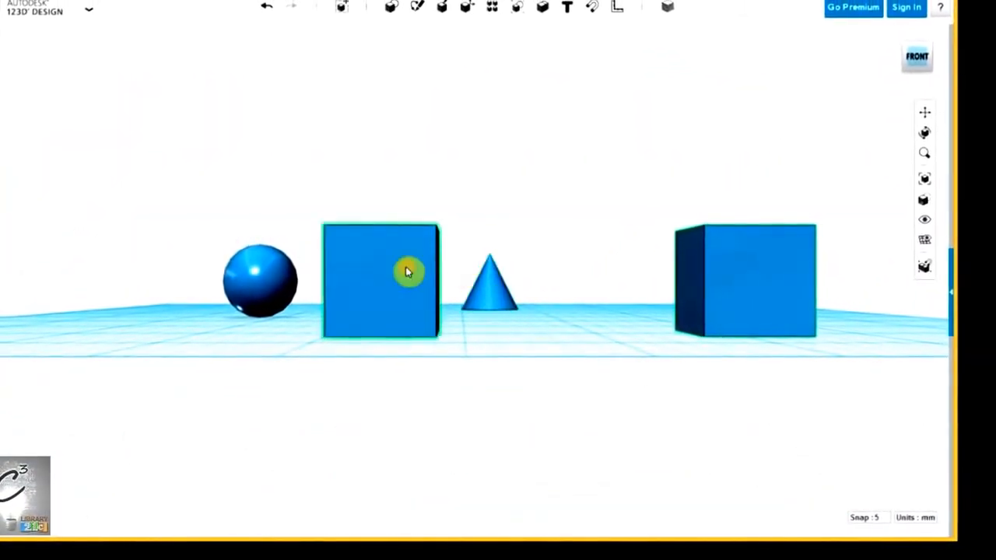
click(261, 294)
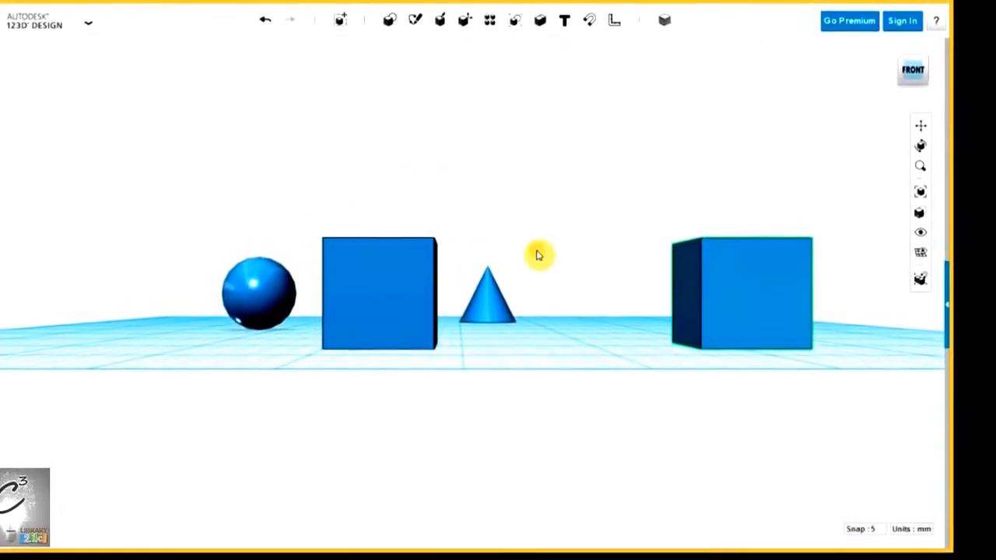
- Examine how the four solids appear in perspective by orbiting around the raised front view at different zoom levels
right_drag(548, 236, 570, 215)
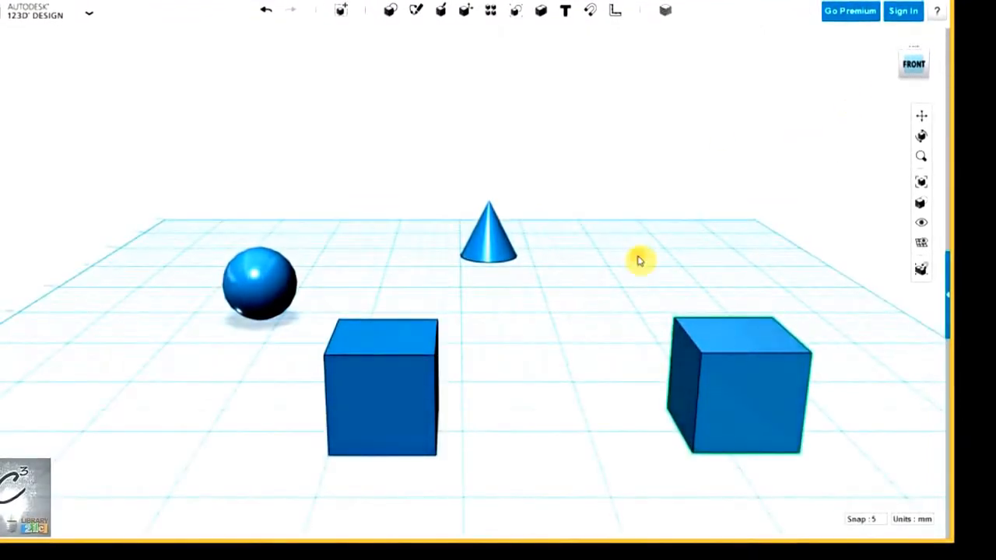
scroll(645, 265, up, 3)
scroll(564, 292, down, 3)
scroll(530, 325, up, 3)
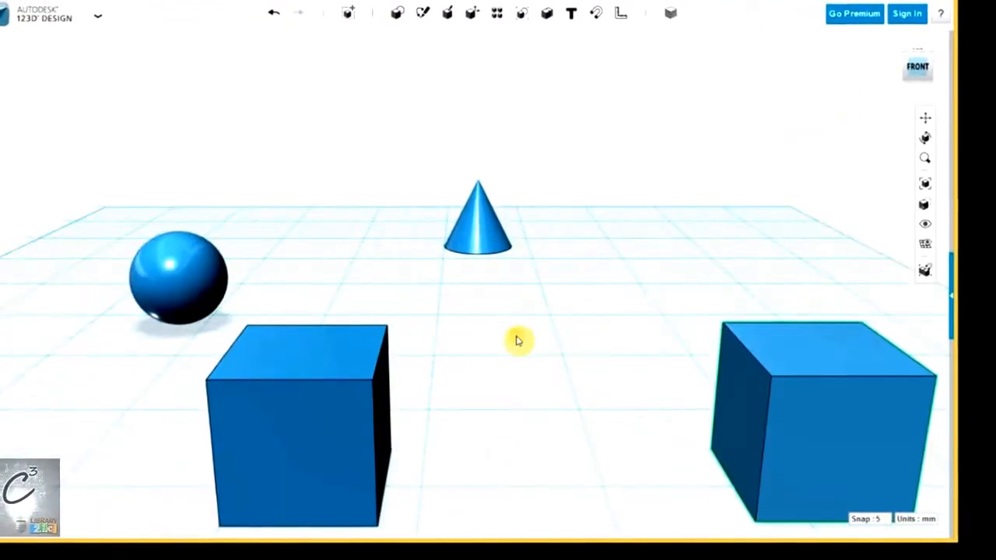
right_drag(499, 335, 491, 323)
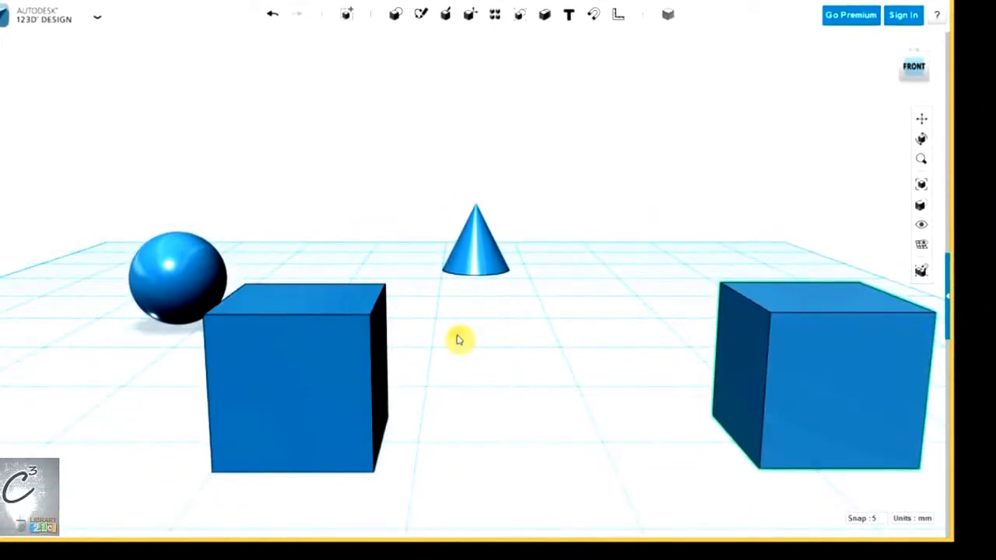
right_drag(457, 335, 558, 284)
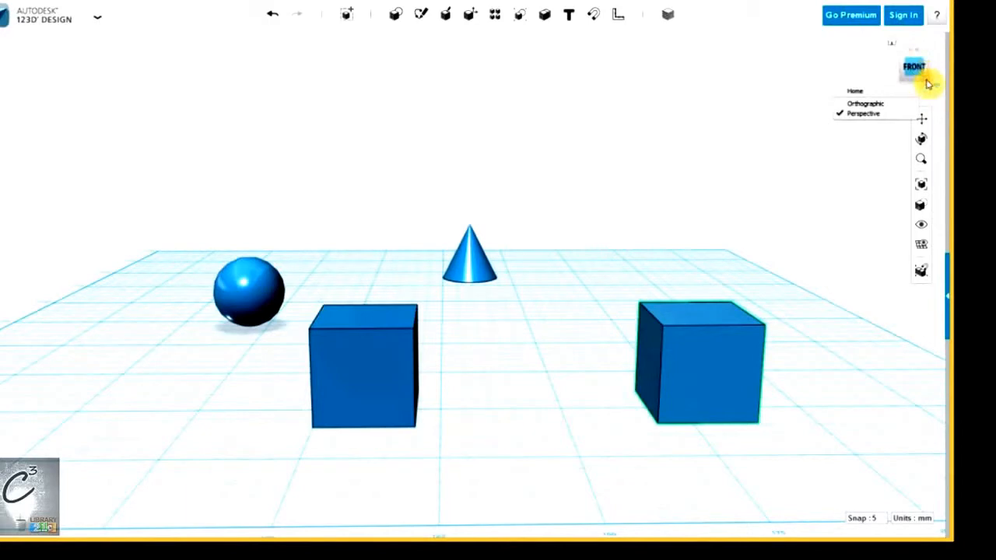
- Switch the view projection to Orthographic and examine the solids at different zoom levels
click(876, 103)
click(563, 281)
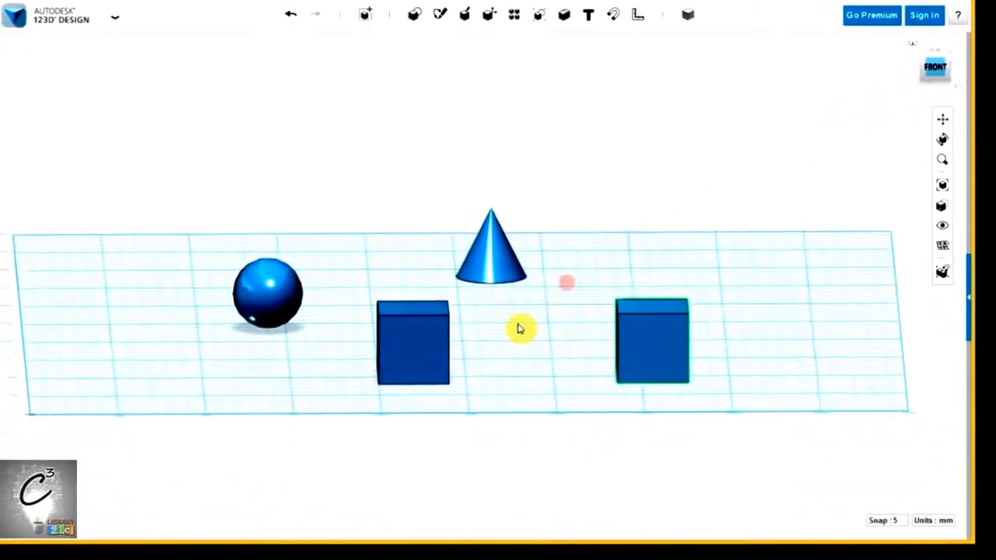
scroll(511, 327, up, 4)
scroll(511, 320, down, 1)
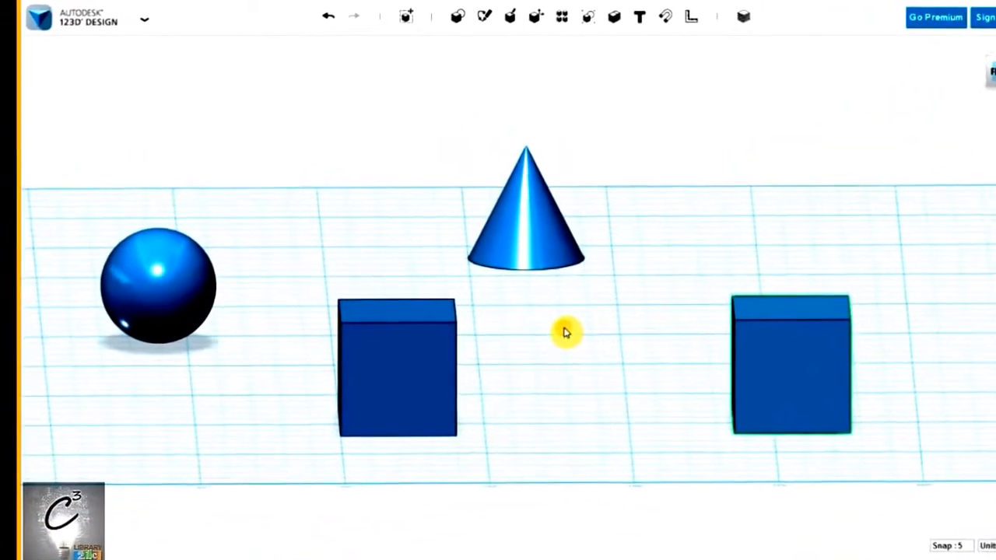
mouse_move(651, 354)
middle_down()
mouse_move(697, 362)
mouse_move(754, 420)
middle_up()
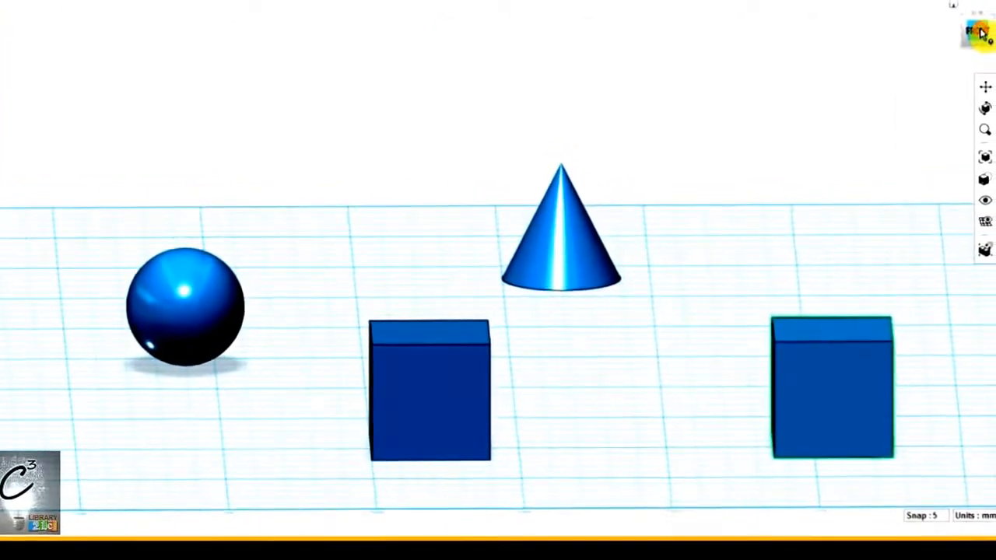
- Show the straight front view in orthographic projection and compare the sizes of the two cubes
click(980, 32)
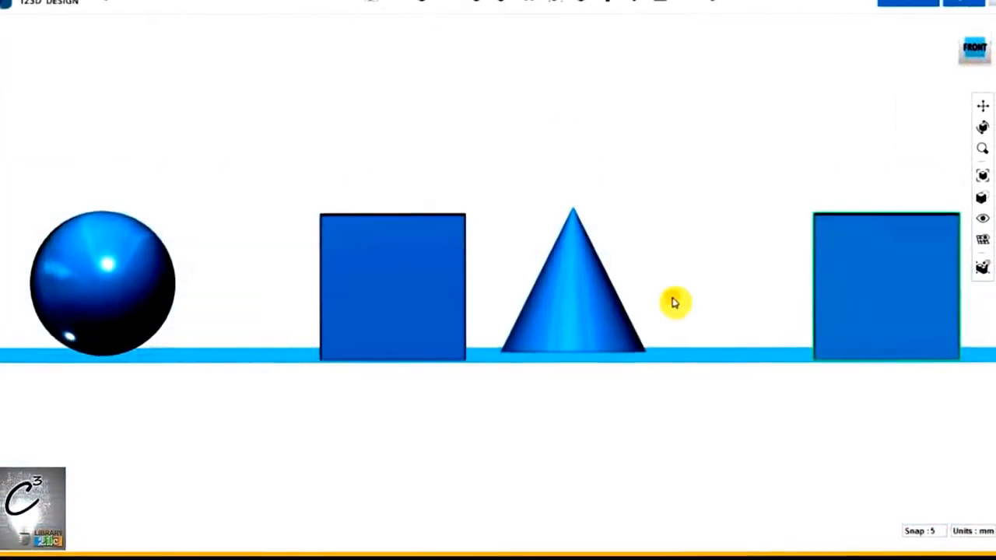
click(837, 232)
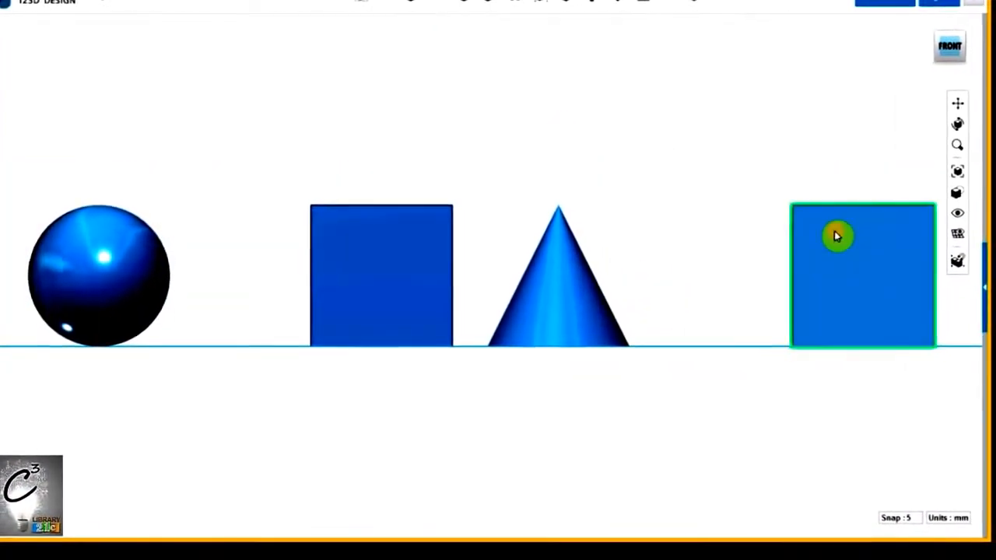
shift+click(343, 215)
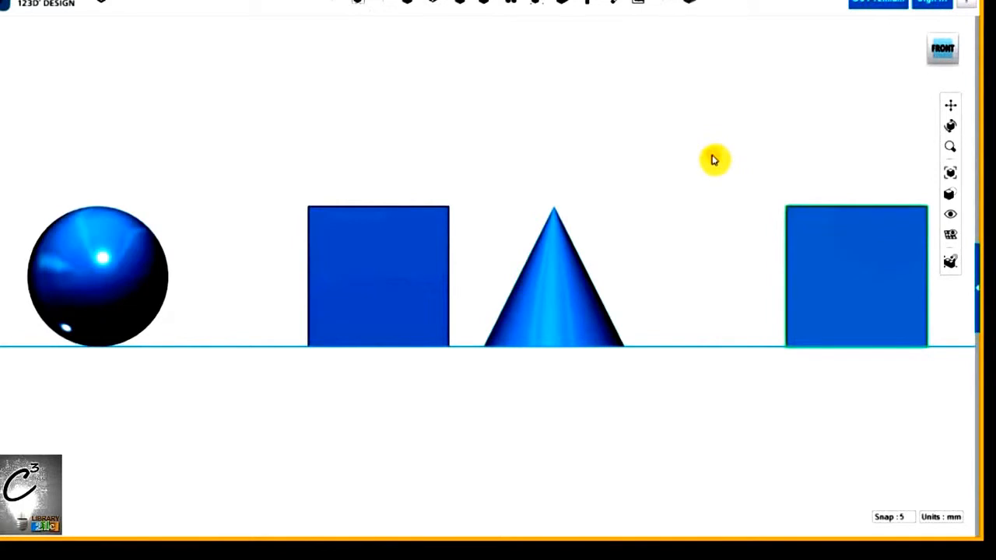
- Compare the alignment of the solids in the orthographic left view and in an adjacent edge view
click(929, 55)
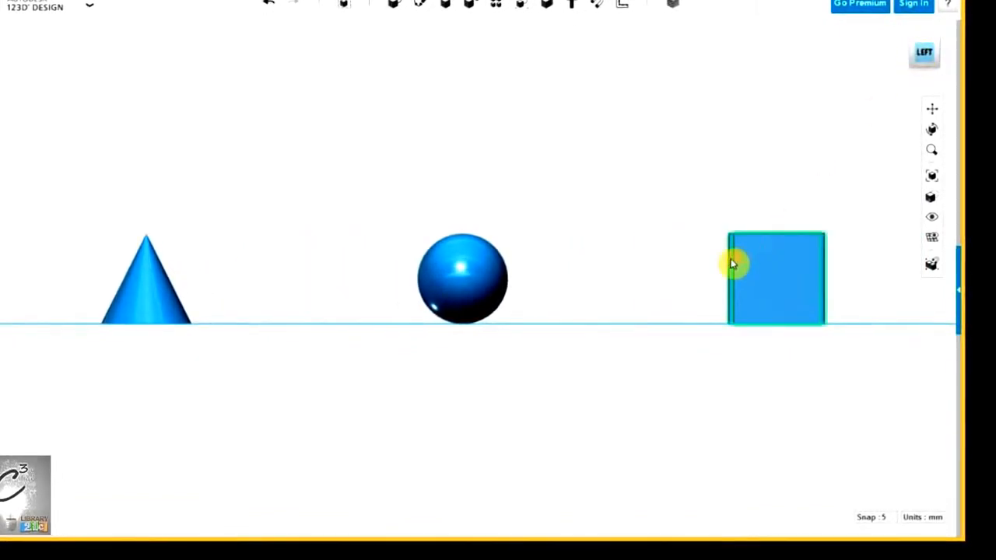
click(917, 56)
click(916, 56)
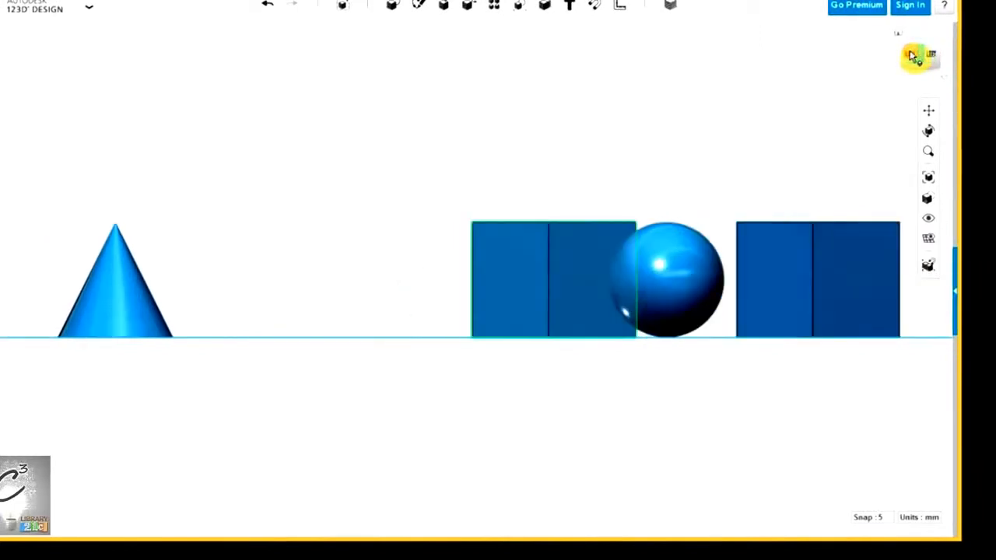
- Restore the Perspective projection and orbit from the back to a raised front view of the whole grid
click(944, 78)
click(872, 106)
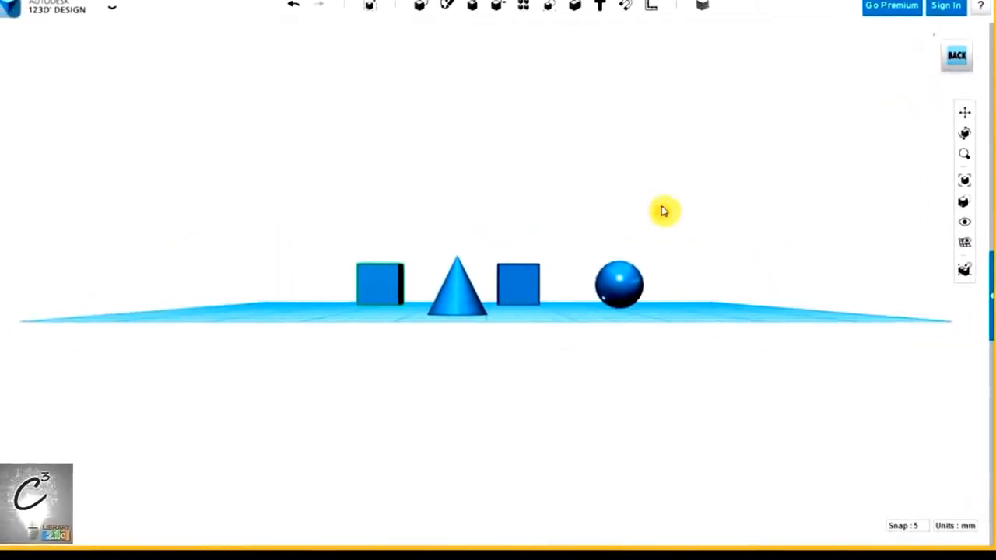
right_drag(662, 210, 432, 264)
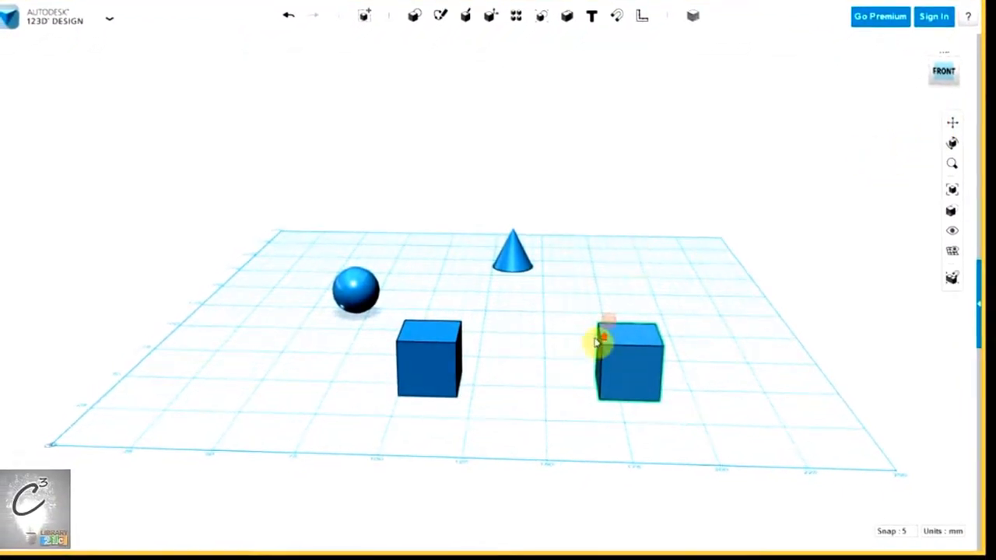
- View the four solids at closer and farther zoom levels, and activate the Pan tool
scroll(534, 337, up, 3)
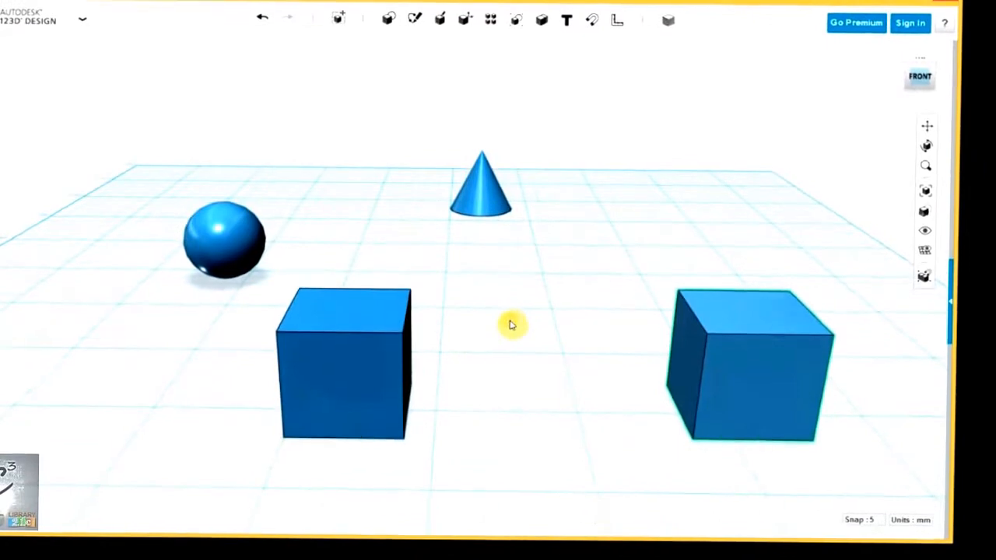
scroll(510, 323, down, 3)
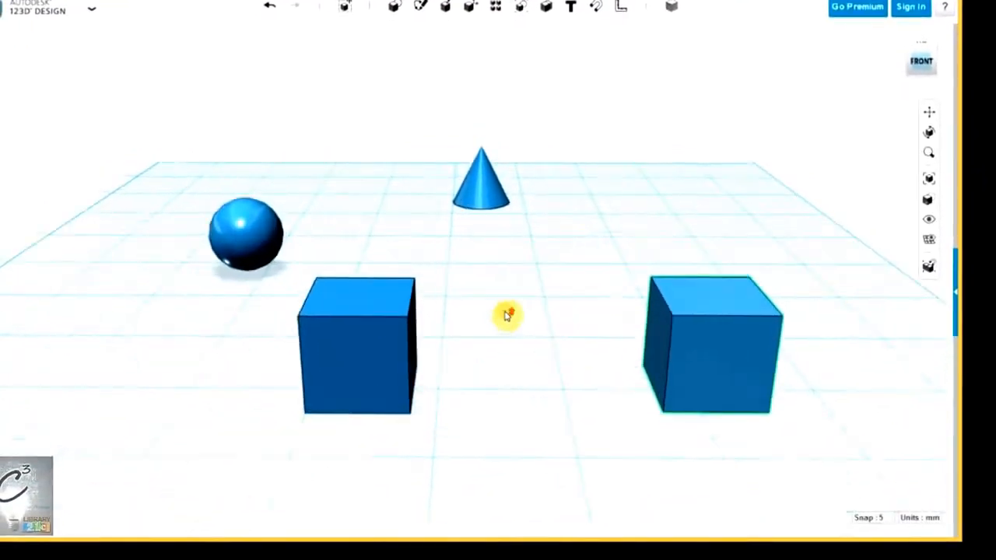
scroll(506, 314, up, 2)
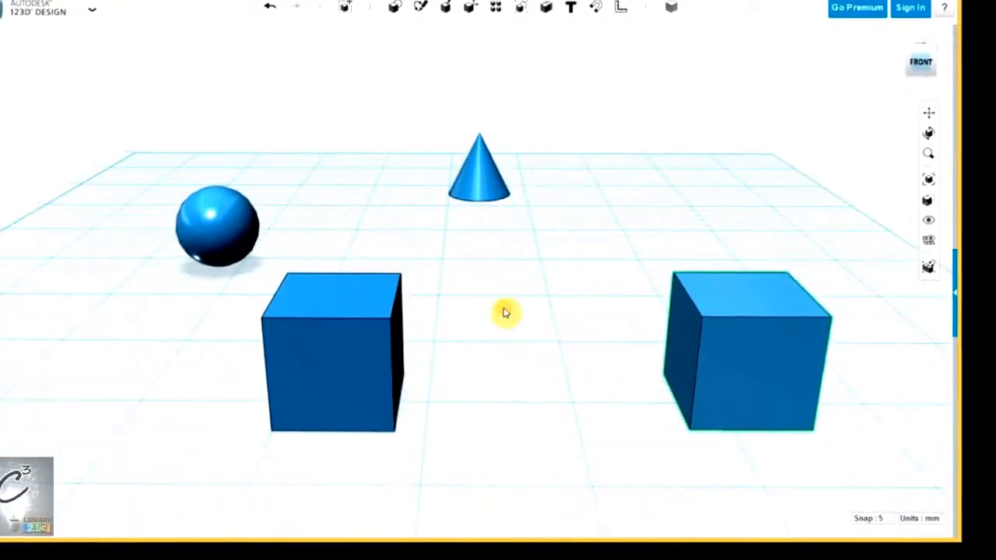
click(929, 117)
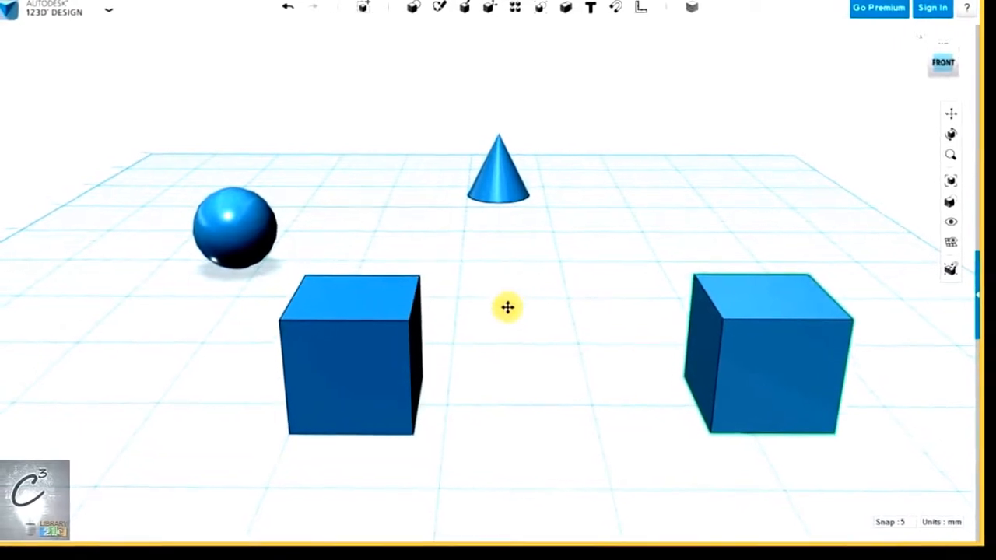
- Pan across the grid with the Pan tool and orbit around the four solids, using the Orbit tool and free orbiting
drag(540, 311, 513, 278)
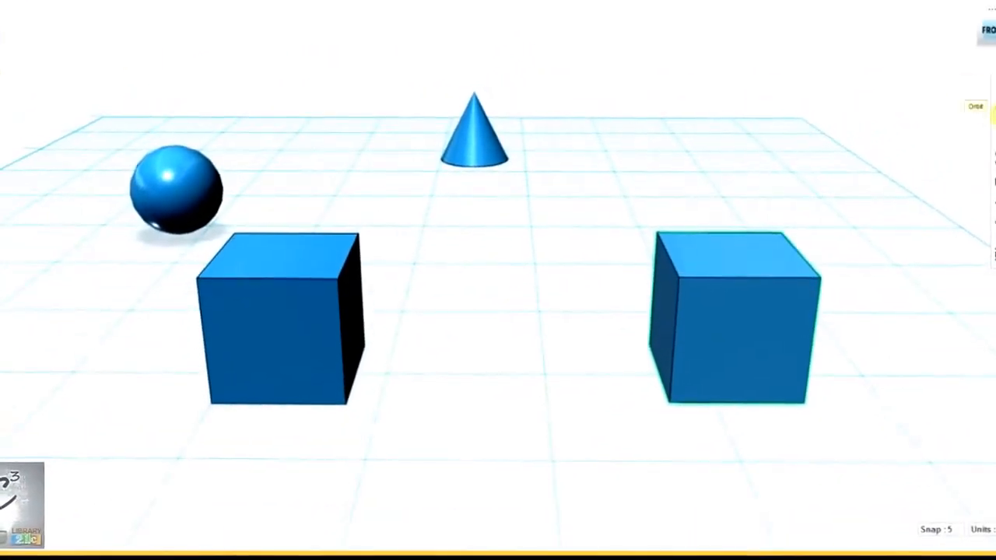
click(990, 111)
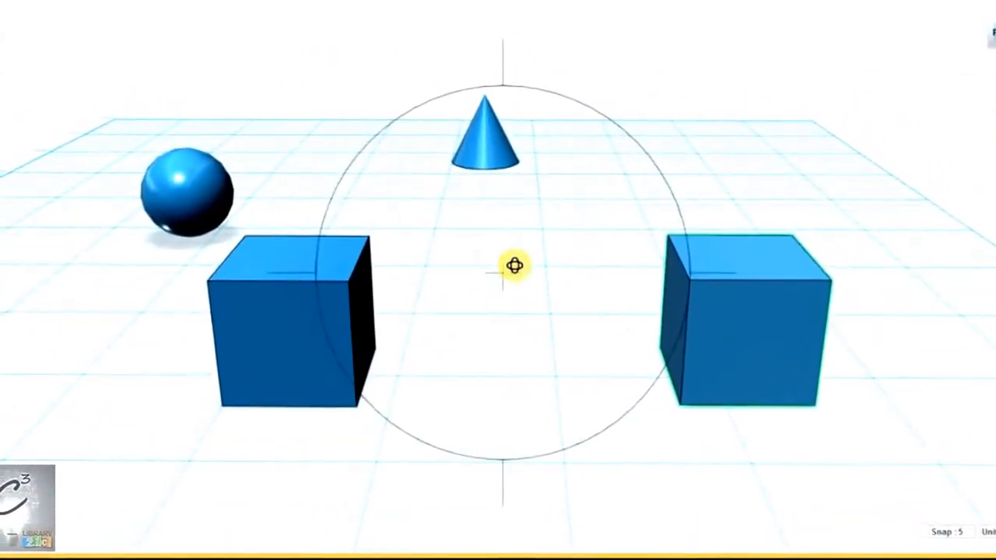
drag(516, 266, 284, 317)
drag(366, 312, 406, 328)
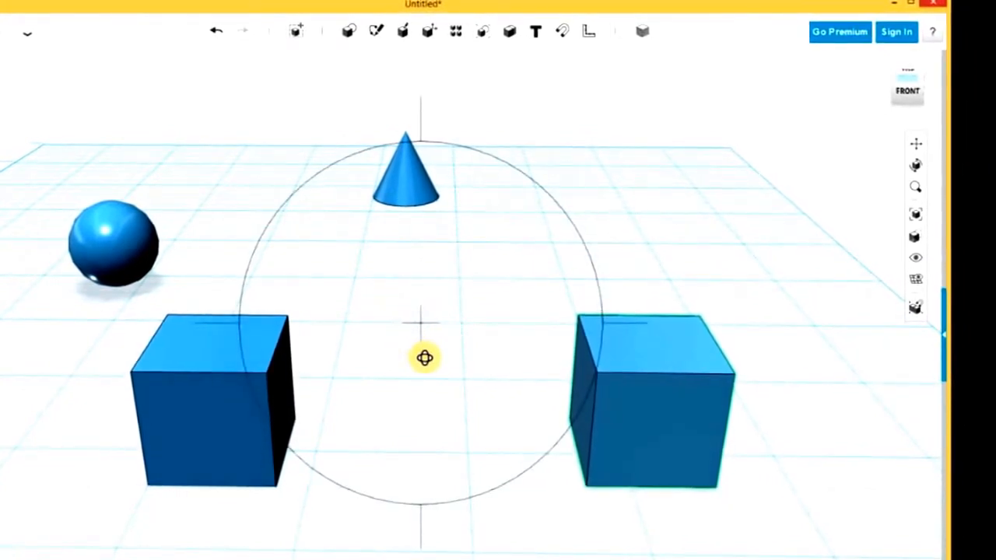
click(764, 251)
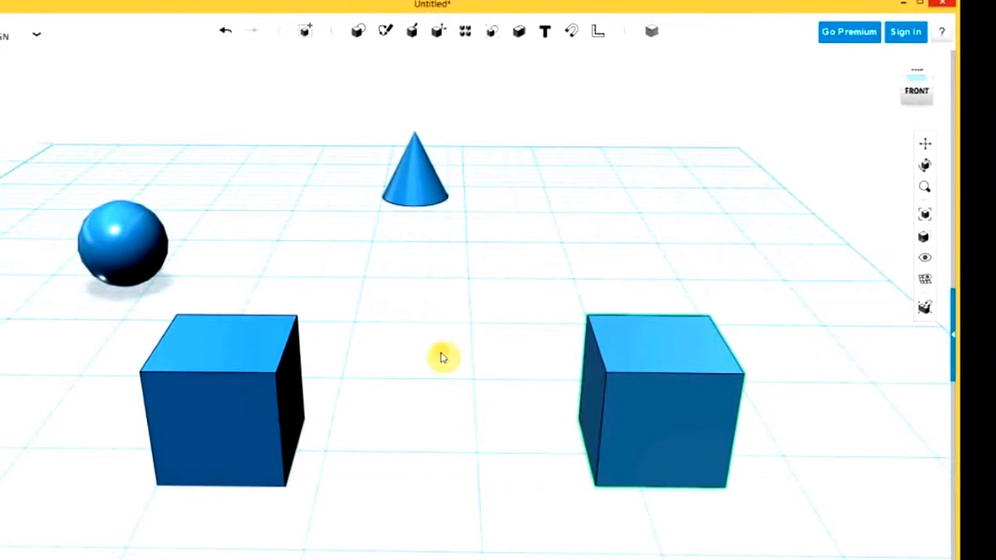
right_drag(427, 332, 495, 421)
right_drag(485, 379, 444, 316)
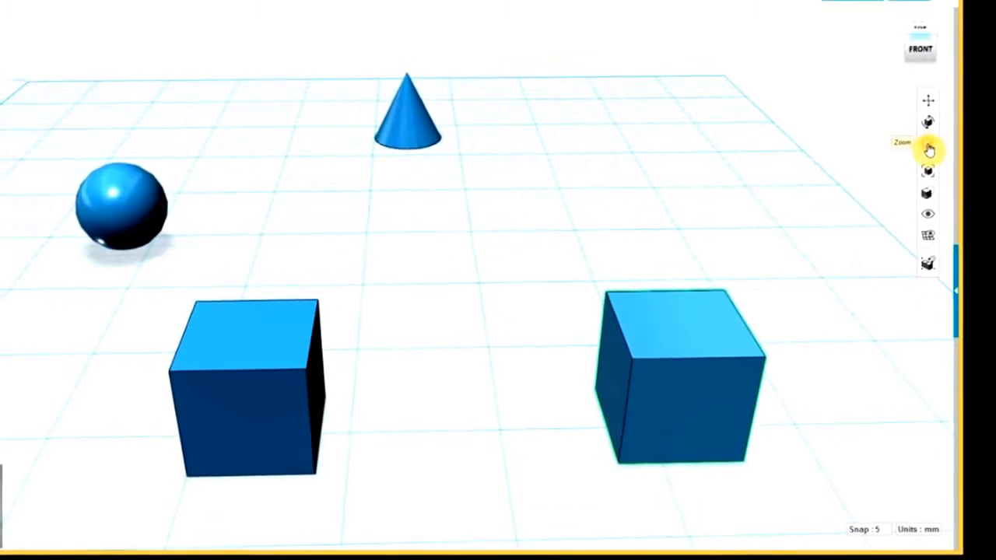
- Change the magnification with the Zoom tool and use Fit to frame all four solids again after zooming in
click(939, 152)
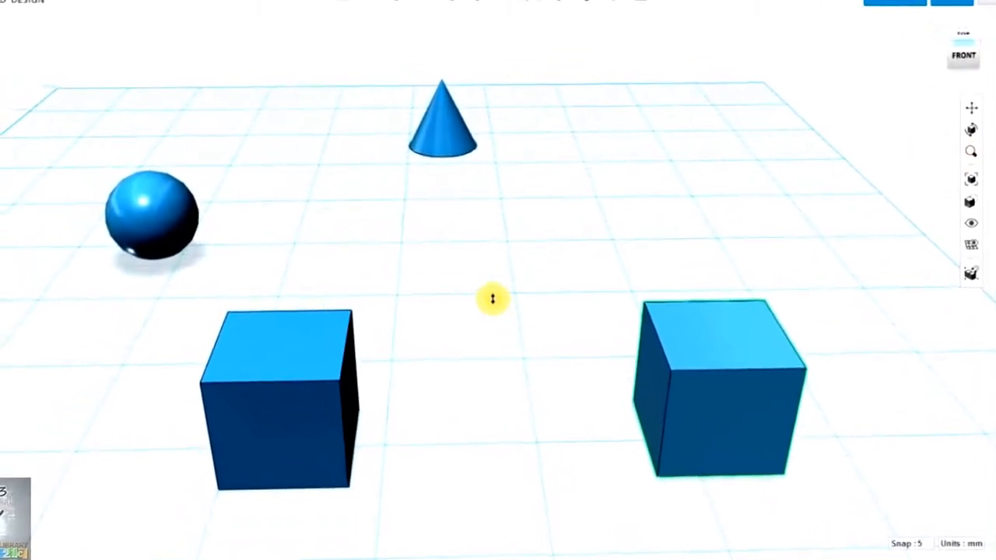
drag(480, 291, 515, 244)
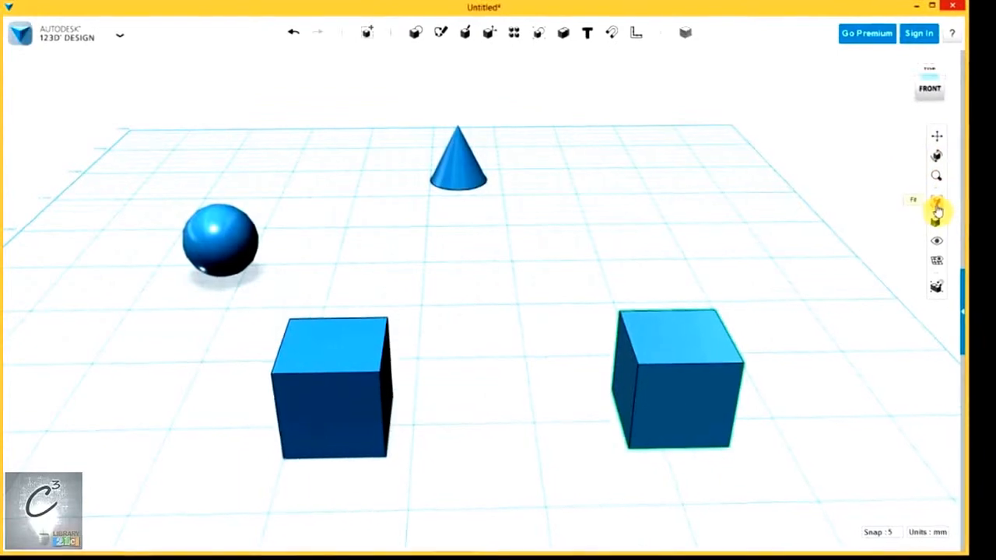
click(958, 218)
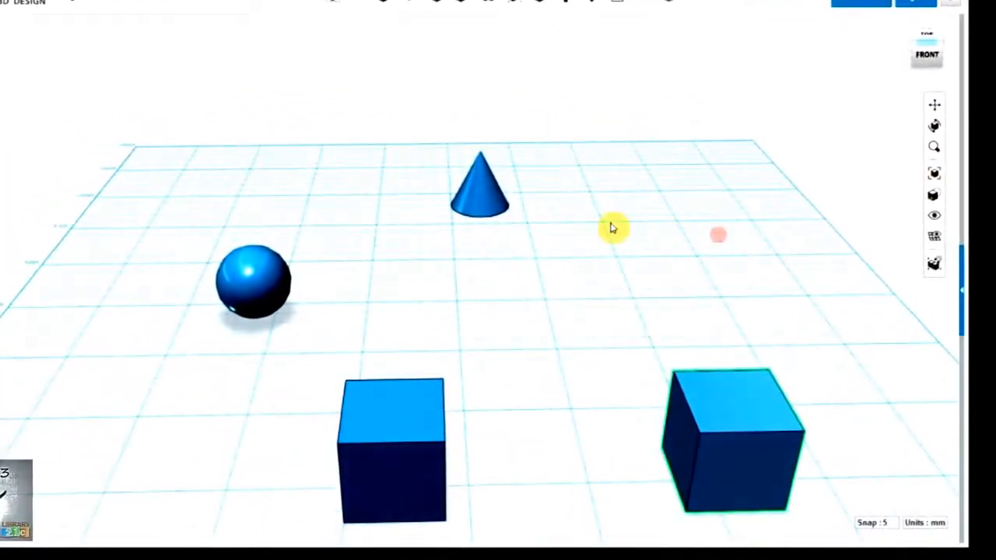
scroll(593, 285, up, 5)
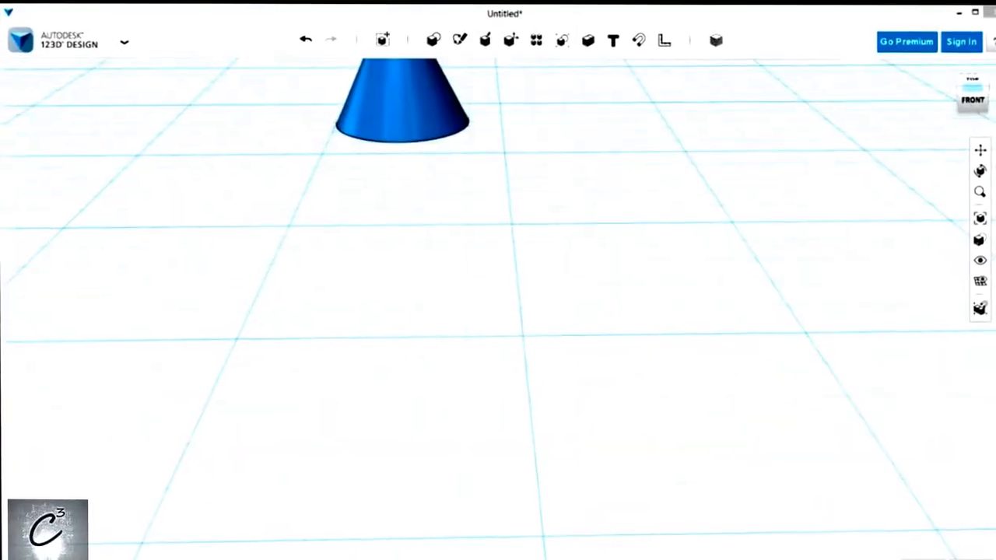
click(938, 173)
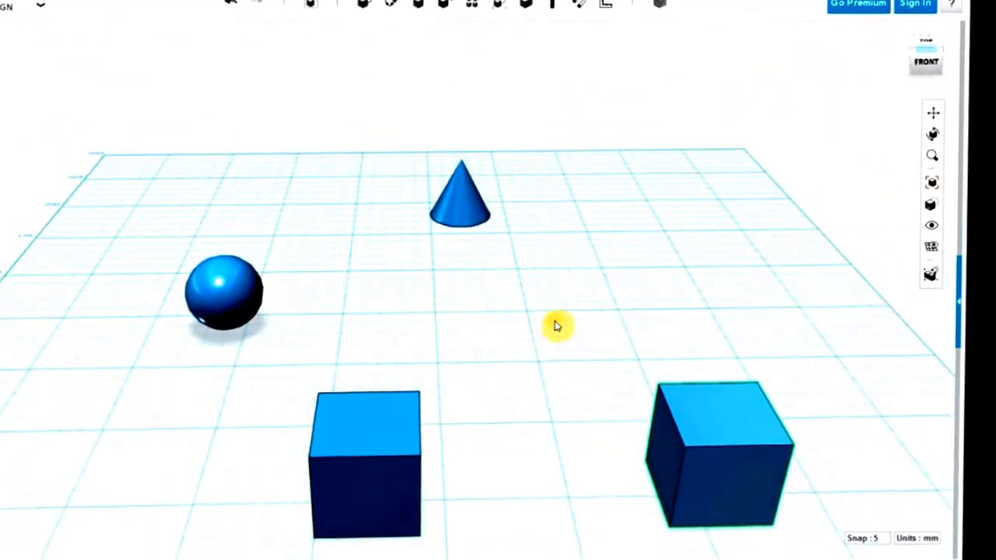
middle_drag(552, 312, 545, 296)
right_drag(545, 296, 538, 291)
right_drag(529, 327, 528, 326)
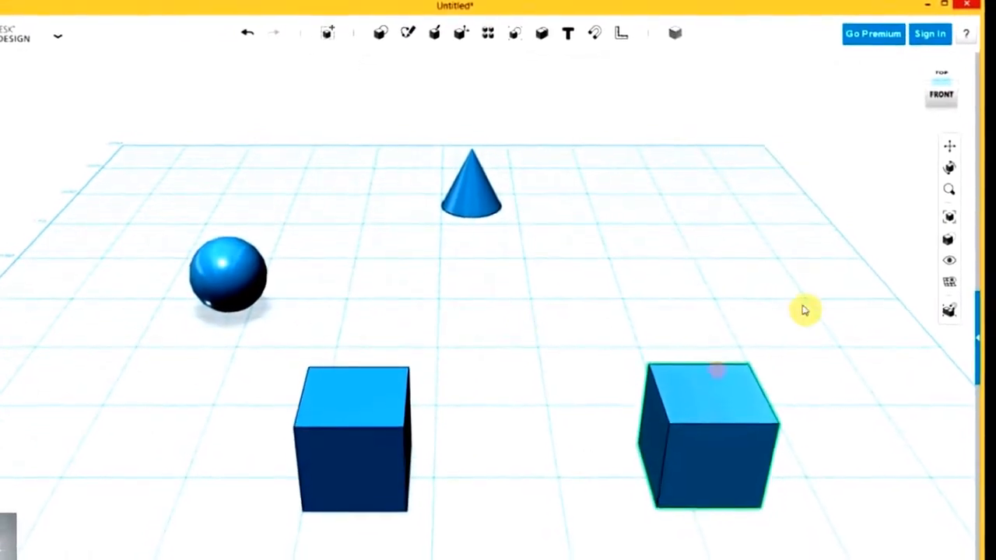
- Display the solids with Materials Only and inspect the cube's edges up close from several angles
mouse_move(952, 241)
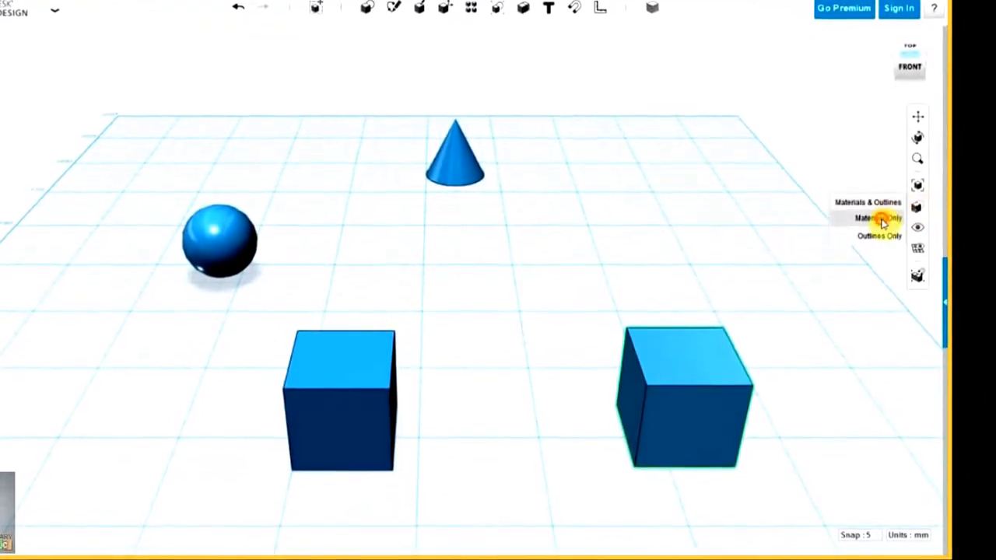
scroll(456, 342, up, 5)
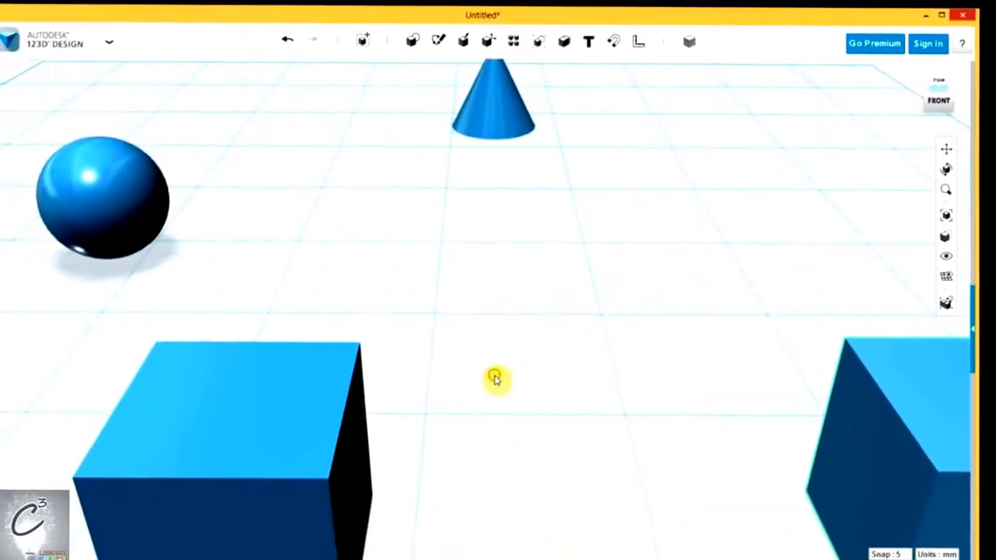
middle_drag(496, 380, 825, 247)
right_drag(349, 278, 387, 266)
middle_drag(430, 243, 148, 365)
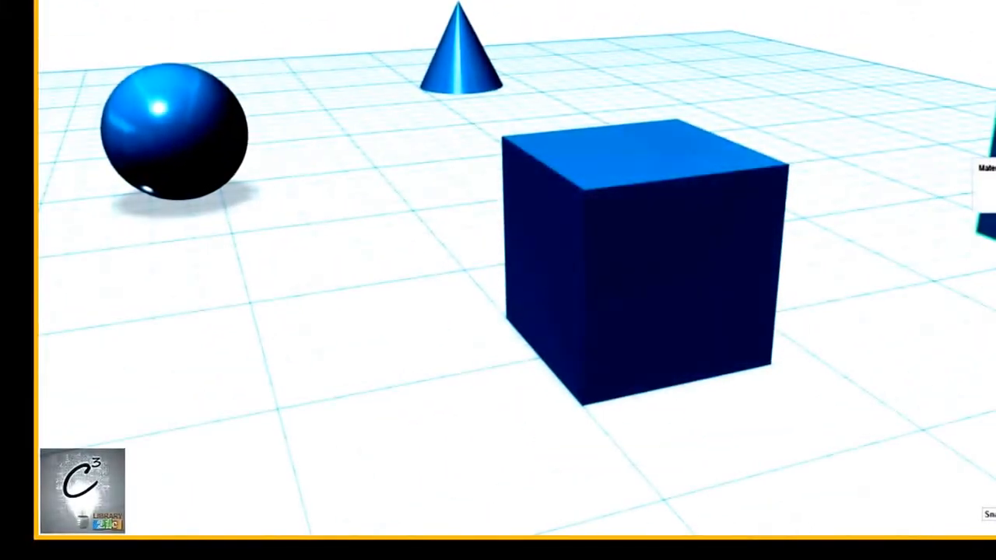
- View the solids with Outlines Only from a lower angle and restore the Materials & Outlines display
click(982, 208)
right_drag(837, 228, 675, 239)
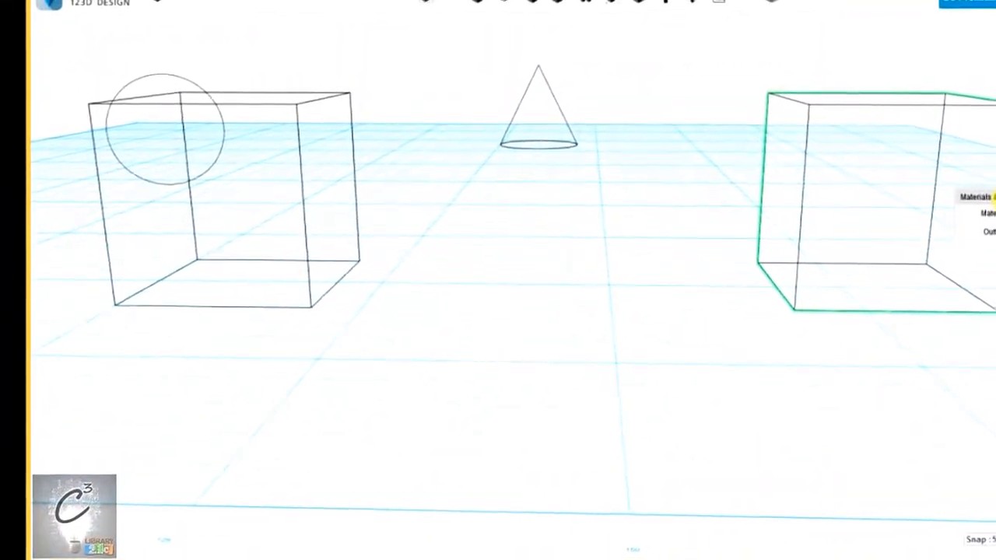
click(989, 197)
mouse_move(614, 161)
right_down()
mouse_move(616, 178)
mouse_move(624, 167)
right_up()
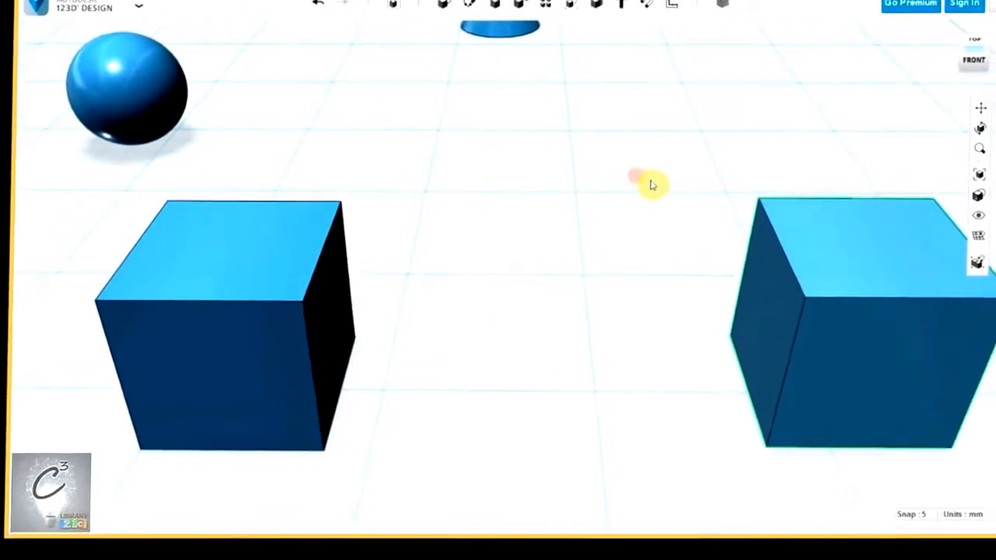
- Hide all solids and meshes, look over the empty grid, and show the solids again
mouse_move(995, 215)
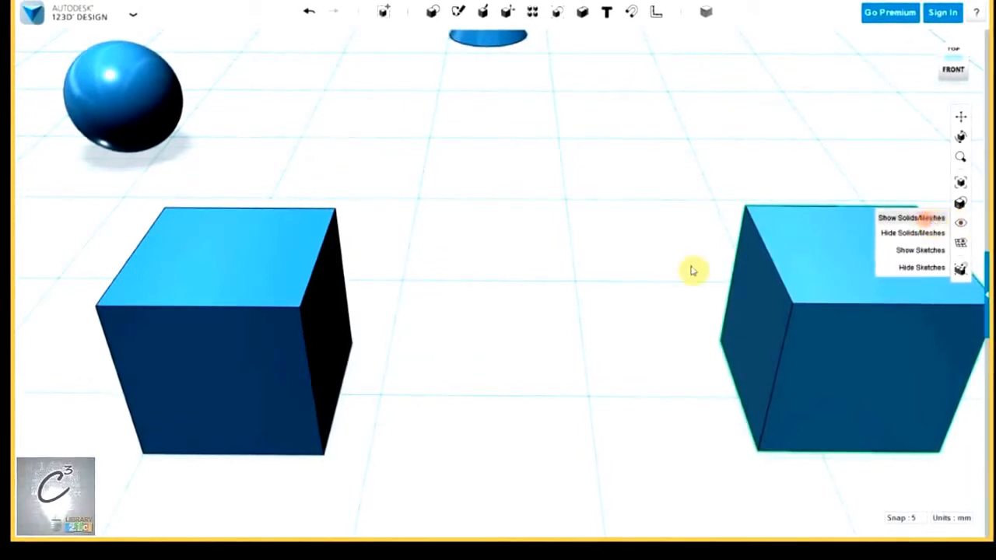
click(769, 296)
mouse_move(960, 230)
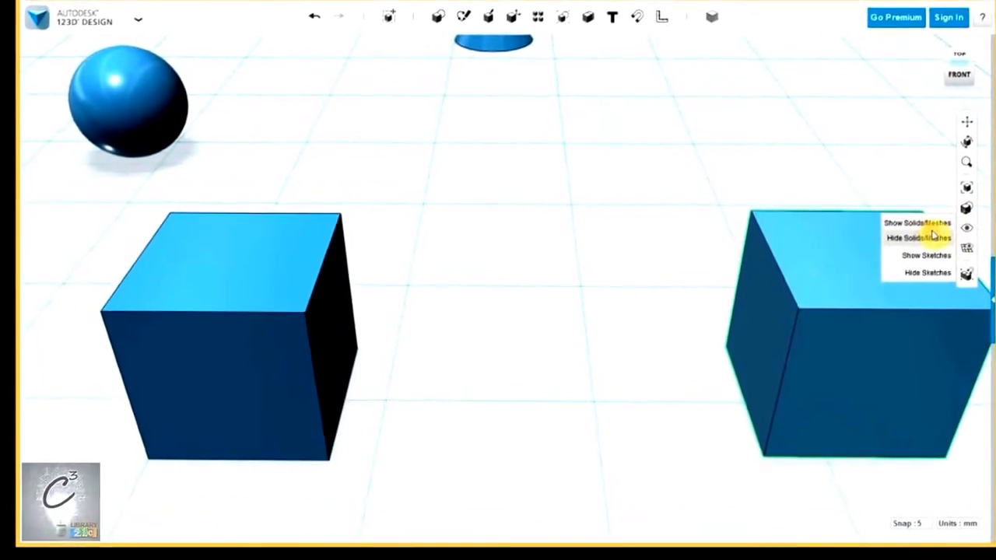
click(934, 243)
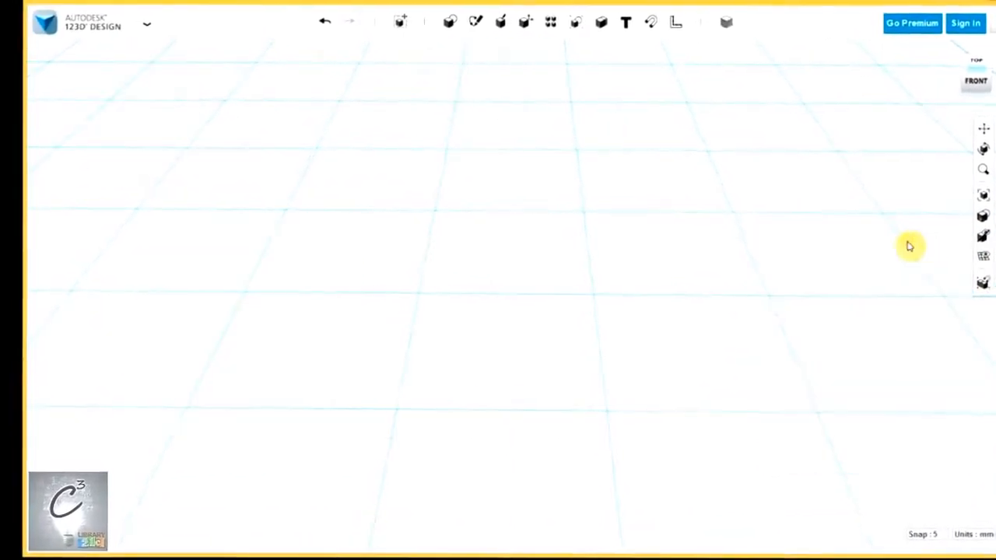
middle_drag(643, 290, 575, 313)
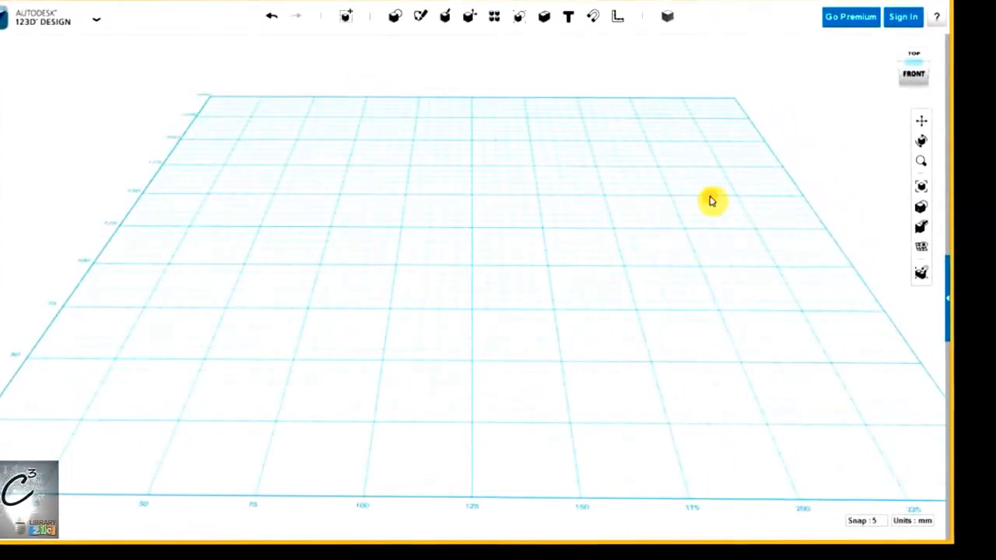
click(882, 223)
scroll(554, 317, up, 5)
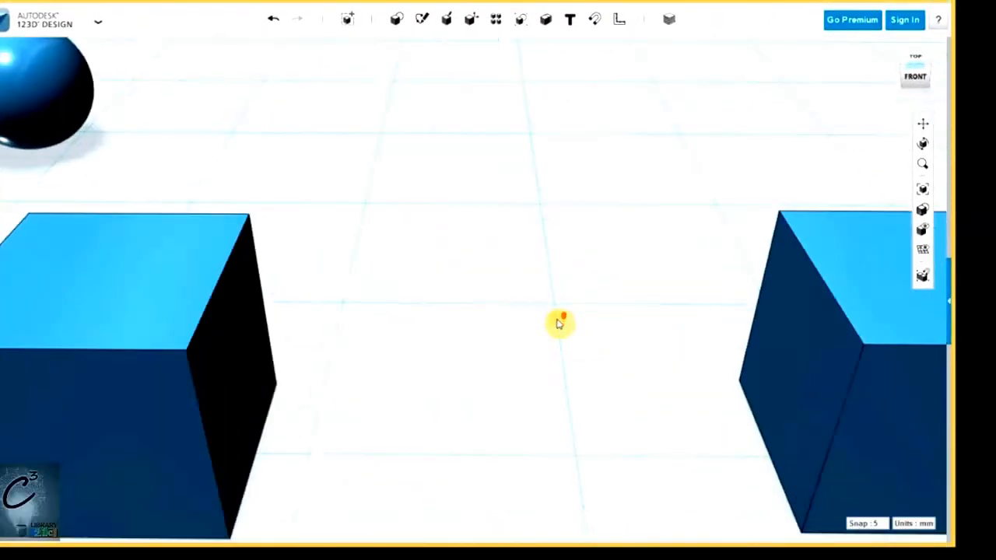
scroll(558, 323, down, 3)
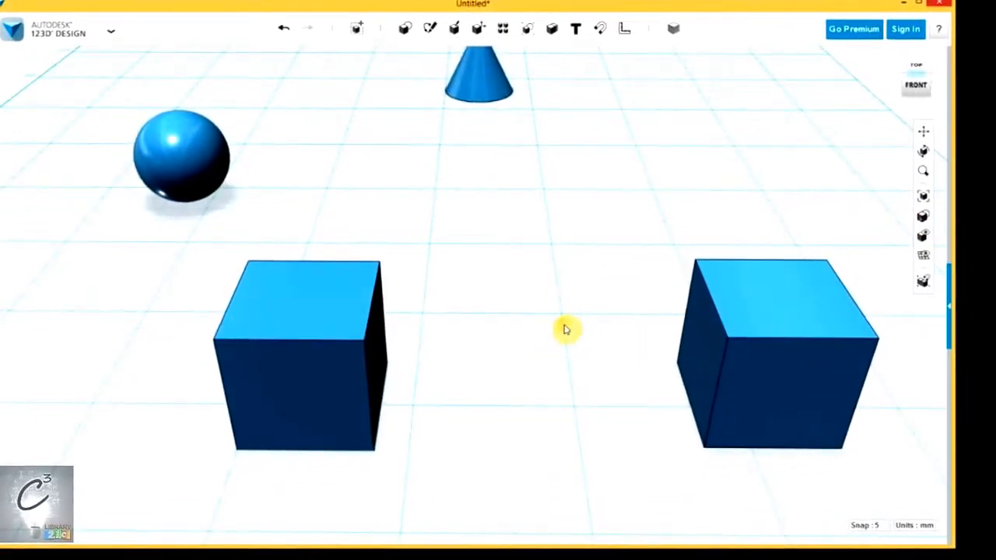
- Hide only the left cube and bring it back with Show Solids/Meshes
click(339, 370)
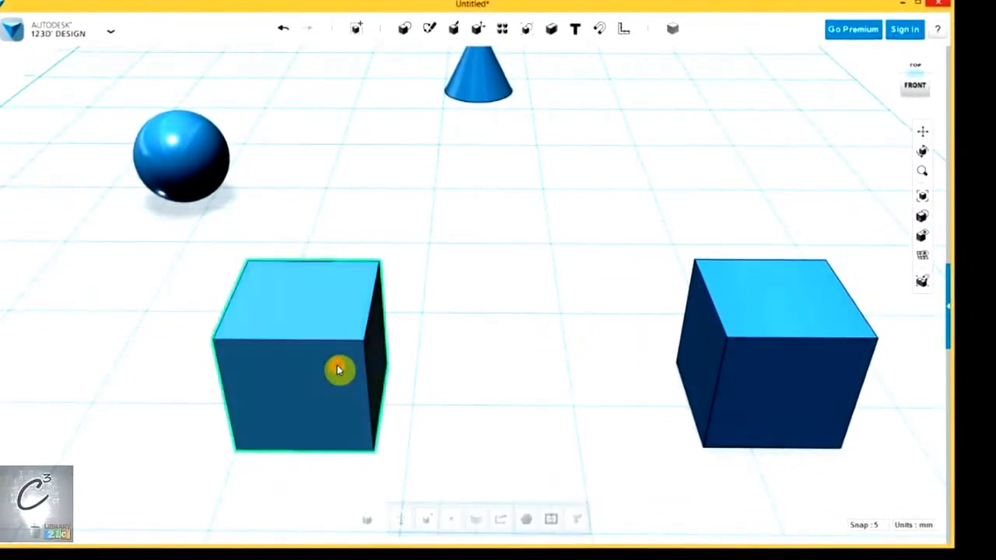
click(450, 522)
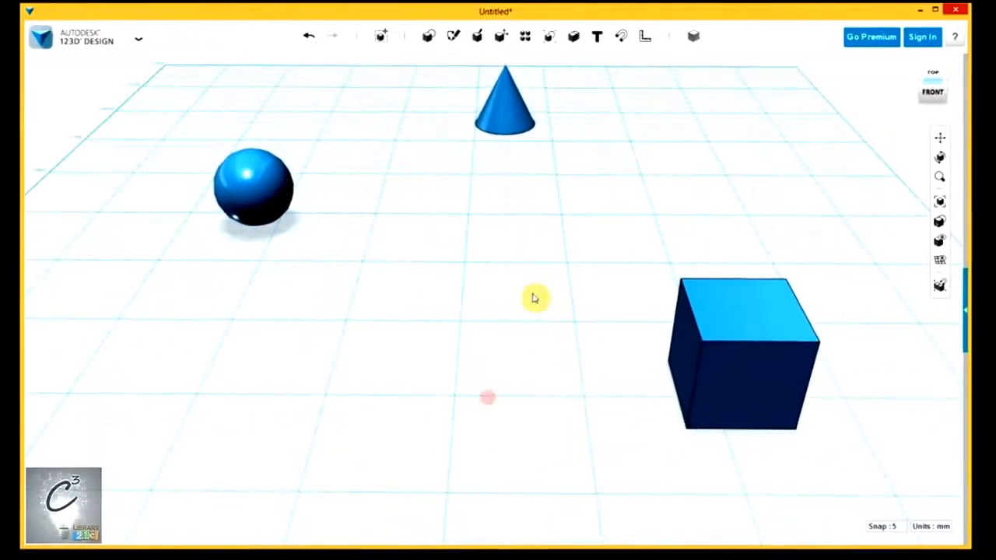
mouse_move(941, 224)
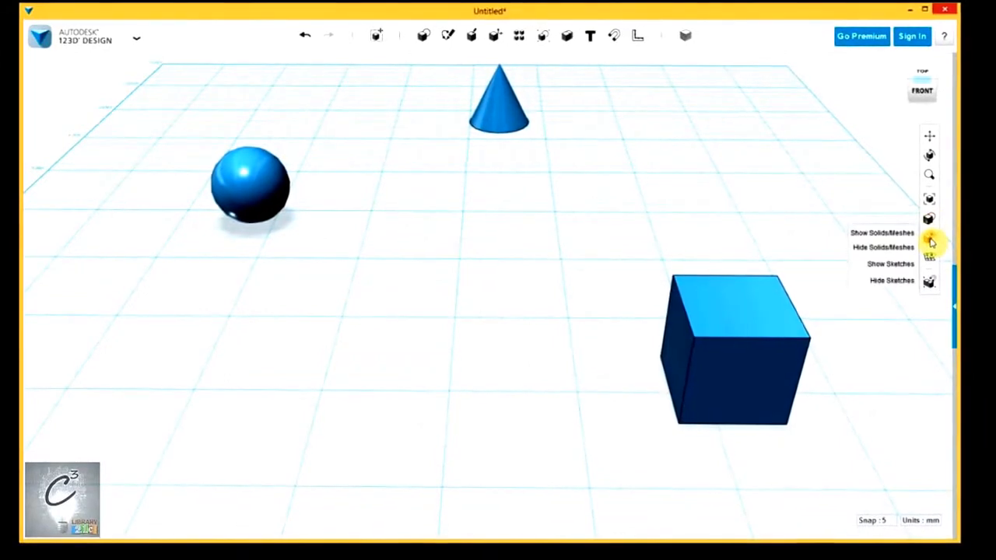
click(901, 231)
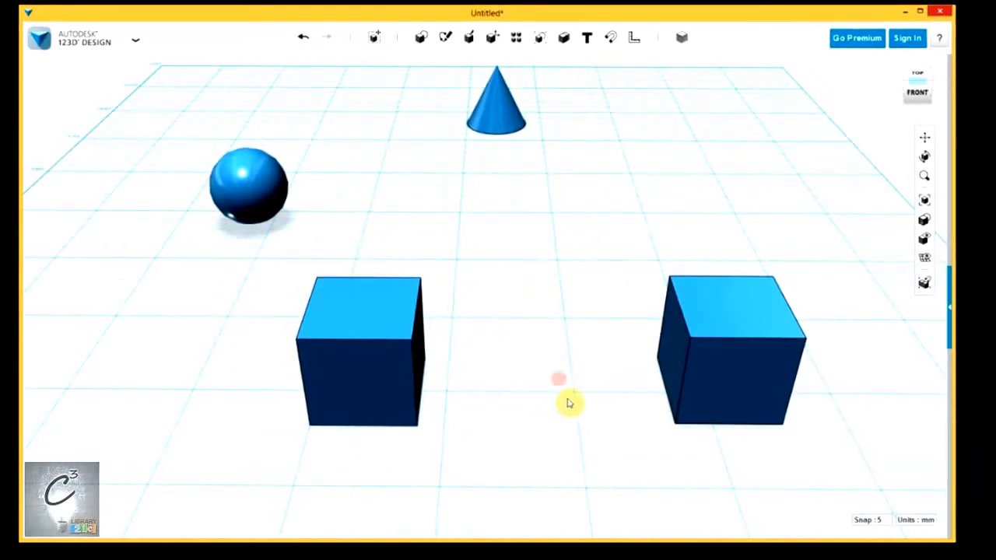
- Toggle the grid's visibility off and on again around the four solids
click(925, 261)
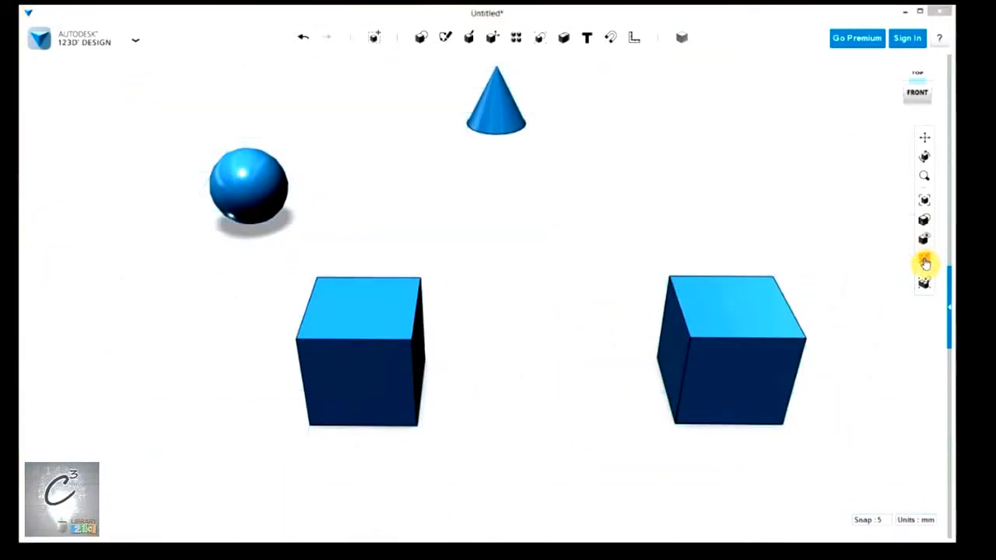
click(925, 263)
click(925, 263)
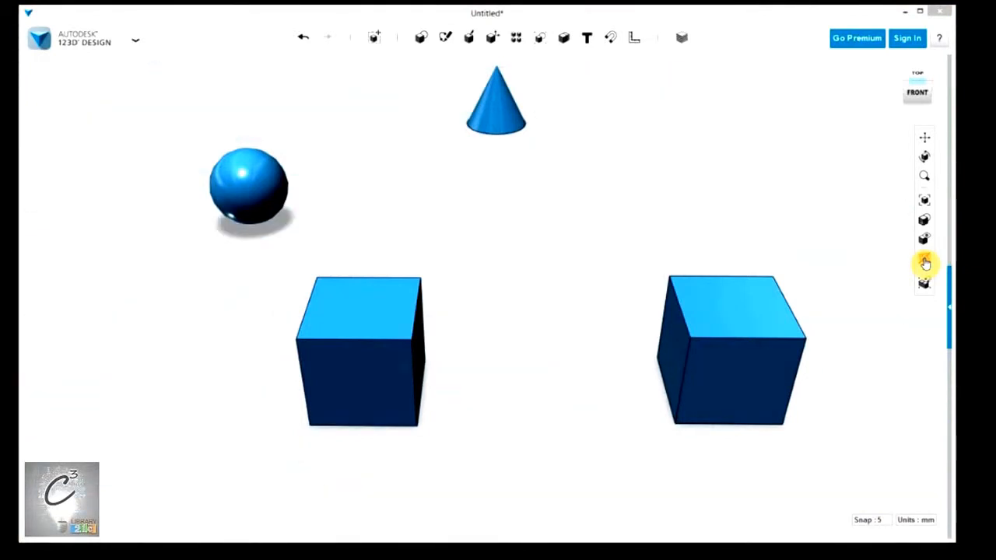
click(925, 263)
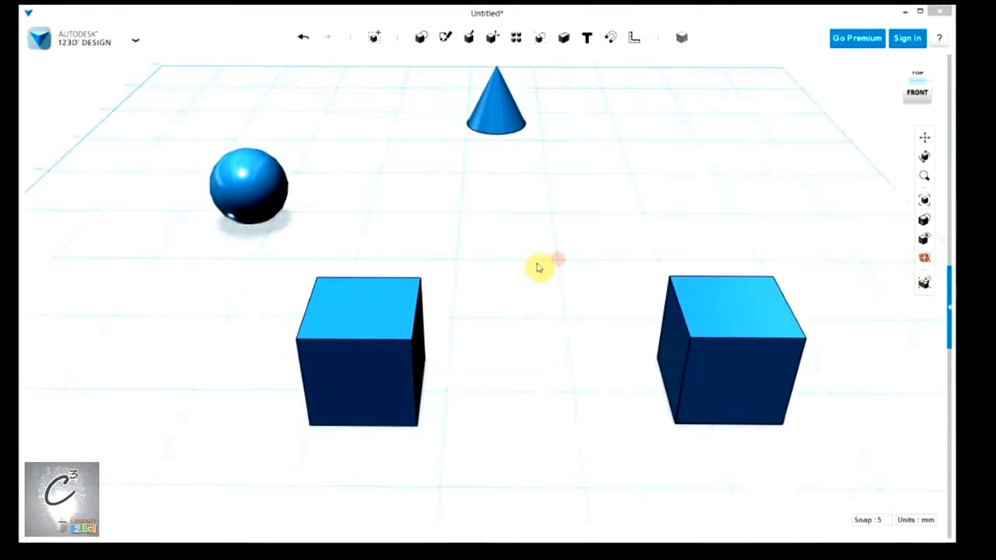
- Check the editing options offered for the left cube's front face and clear the selection
mouse_move(362, 44)
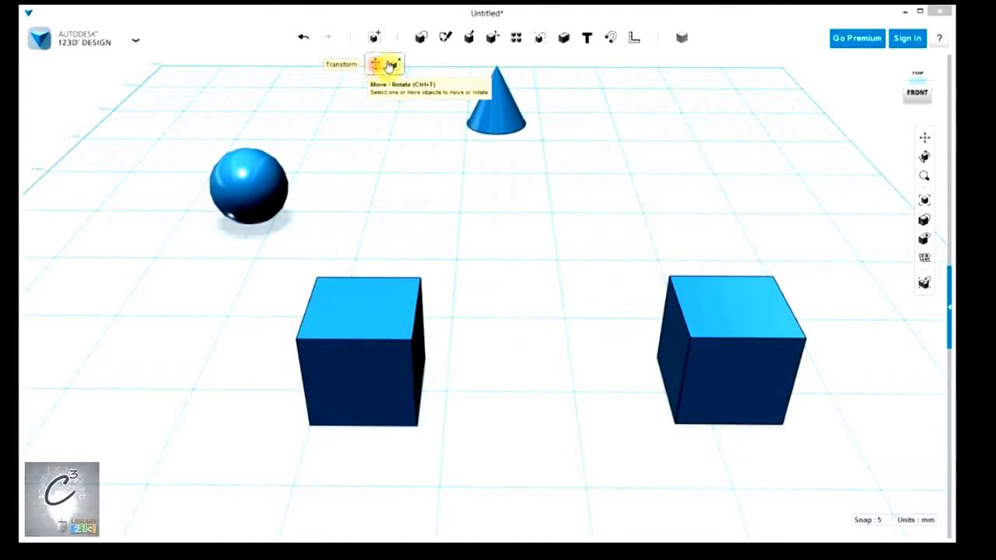
mouse_move(420, 38)
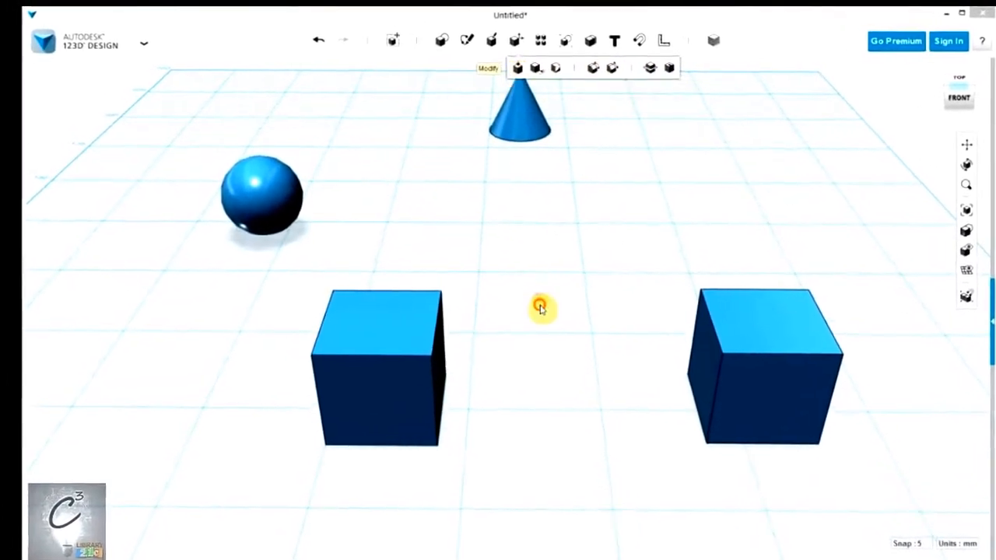
click(409, 396)
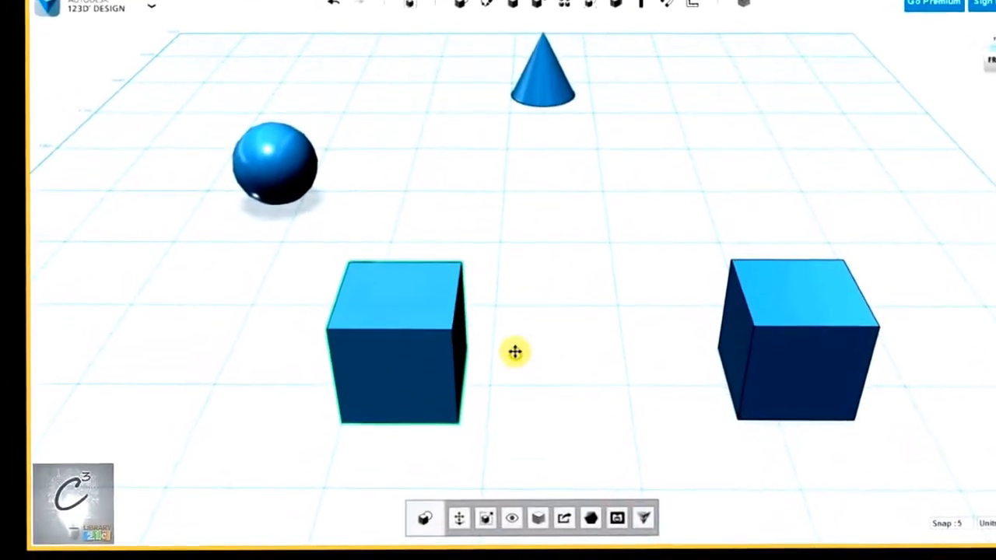
click(421, 394)
mouse_move(434, 436)
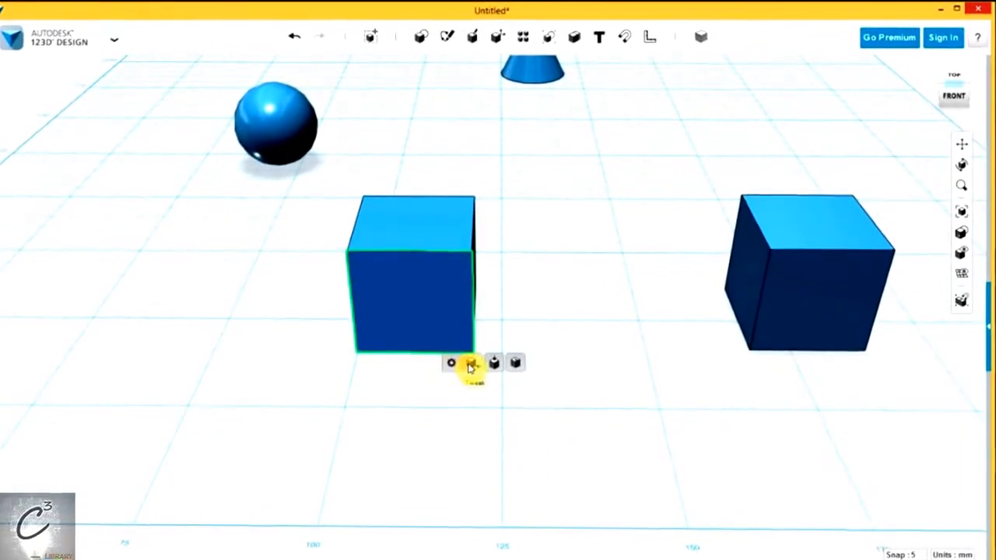
click(625, 183)
- Look over the Modify and Pattern tool sets, including Mirror, and the grouping tools
mouse_move(496, 47)
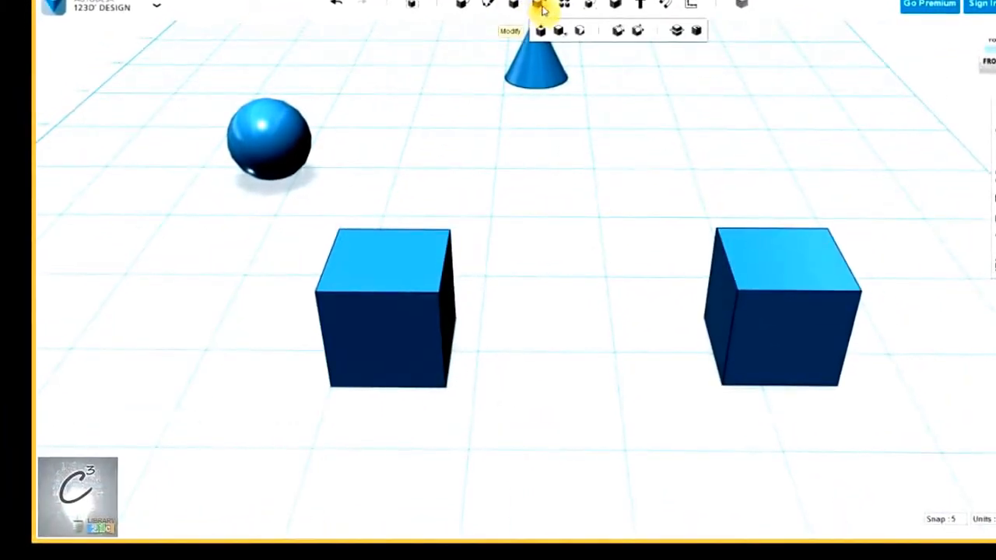
mouse_move(564, 5)
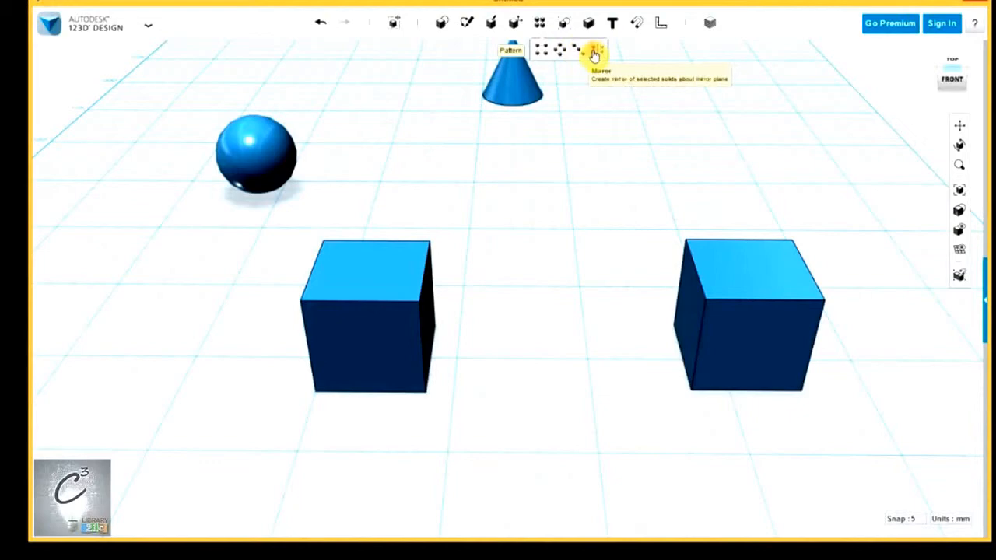
mouse_move(559, 31)
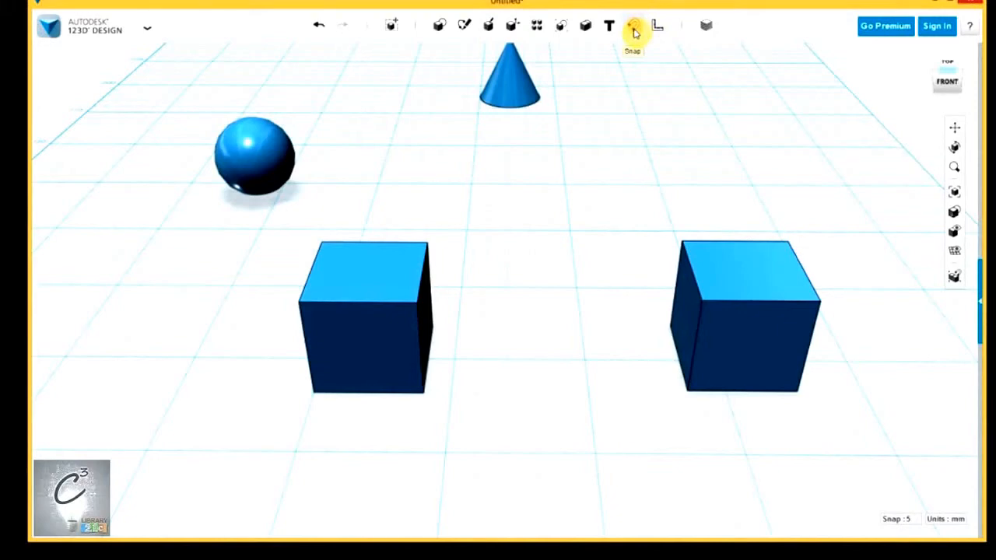
- Snap the right cube onto the left cube's top face to stack them, and undo the snap
click(631, 30)
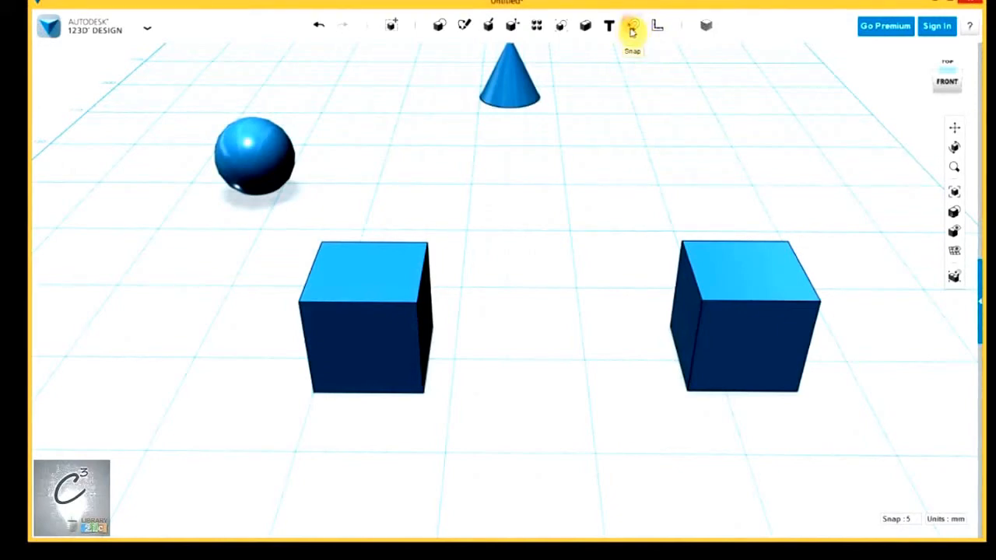
click(719, 285)
click(385, 273)
click(690, 226)
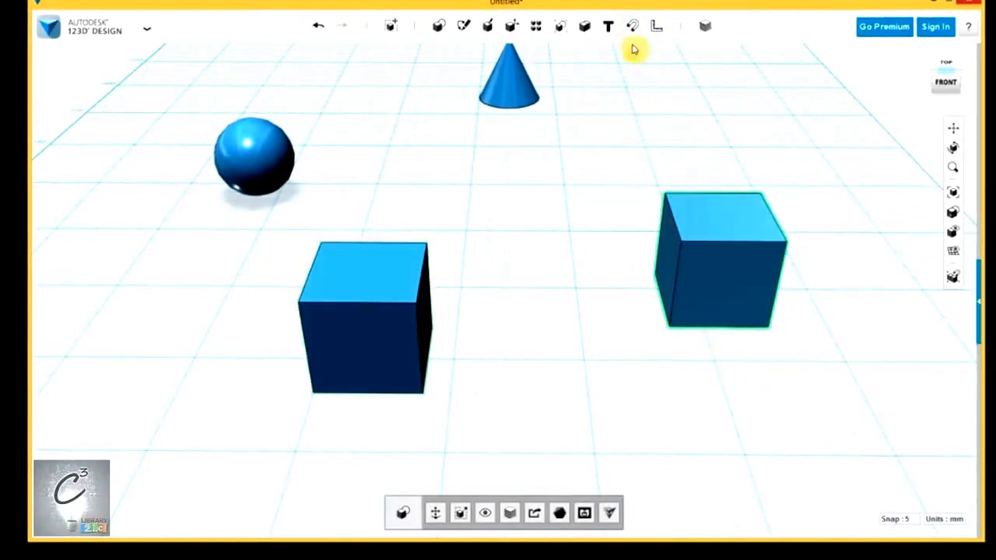
click(632, 30)
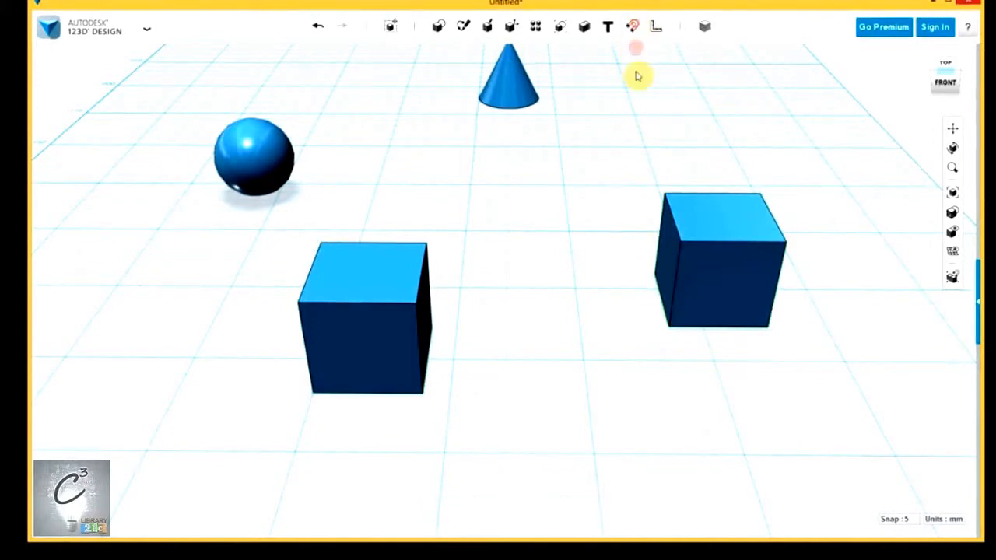
click(704, 216)
click(351, 278)
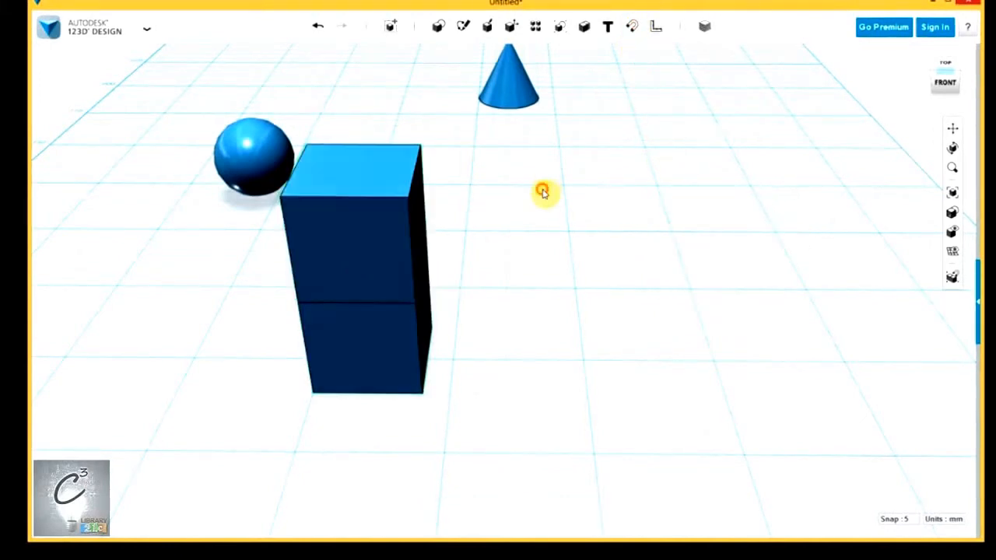
key(ctrl+z)
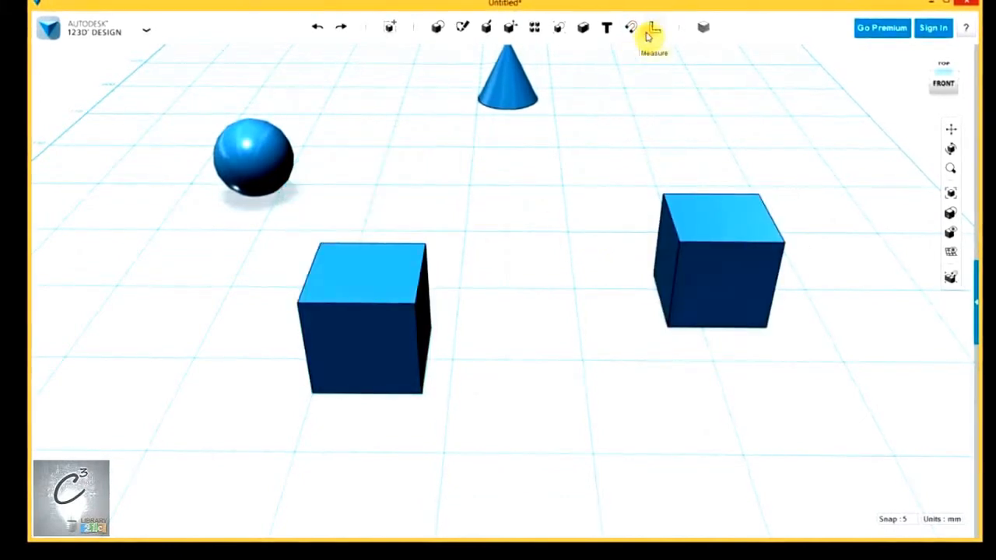
- Look through the available material choices and colour settings, and close them without applying a material
click(701, 35)
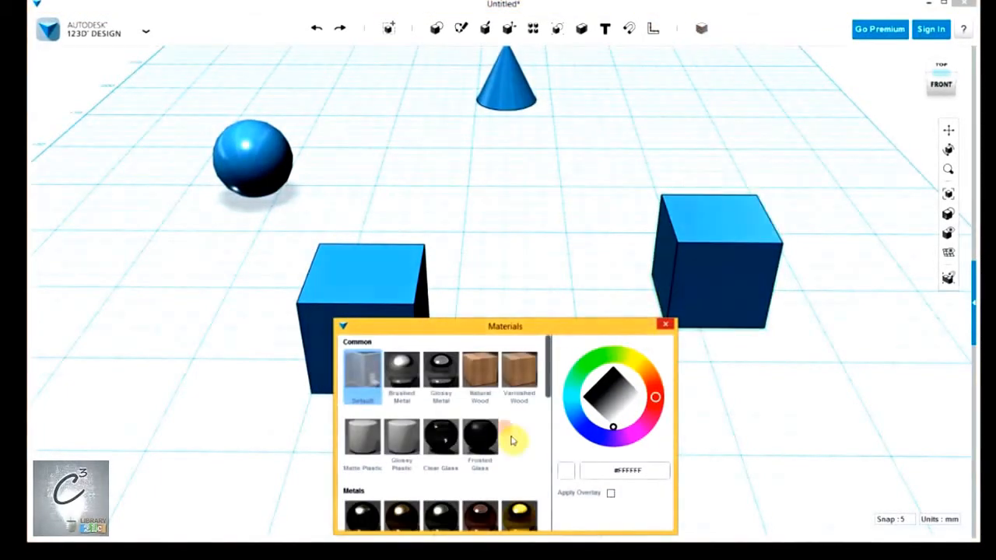
mouse_move(550, 356)
mouse_down()
mouse_move(549, 467)
mouse_move(549, 342)
mouse_up()
click(664, 327)
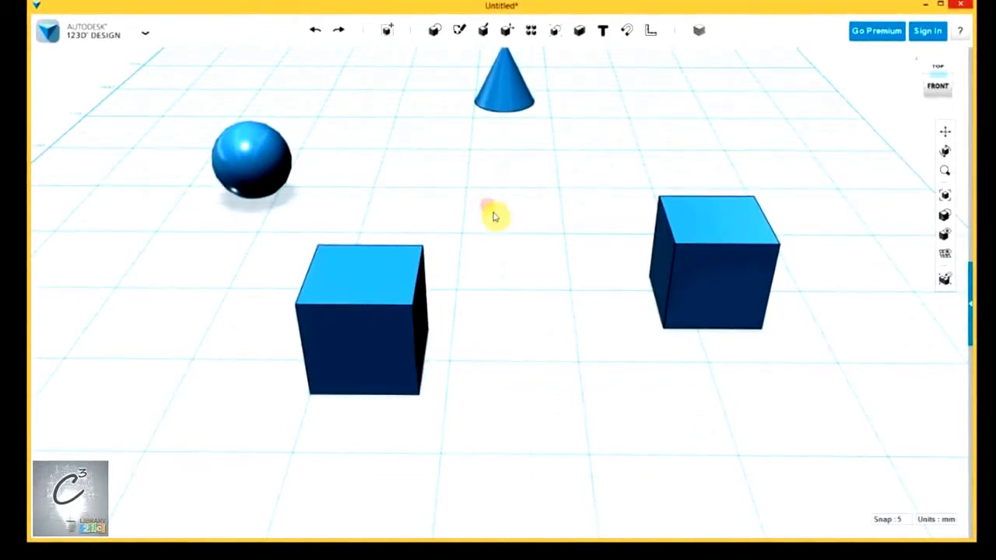
- Review the file commands, including the Import SVG, Save and 3D Print options, without running any of them
click(137, 32)
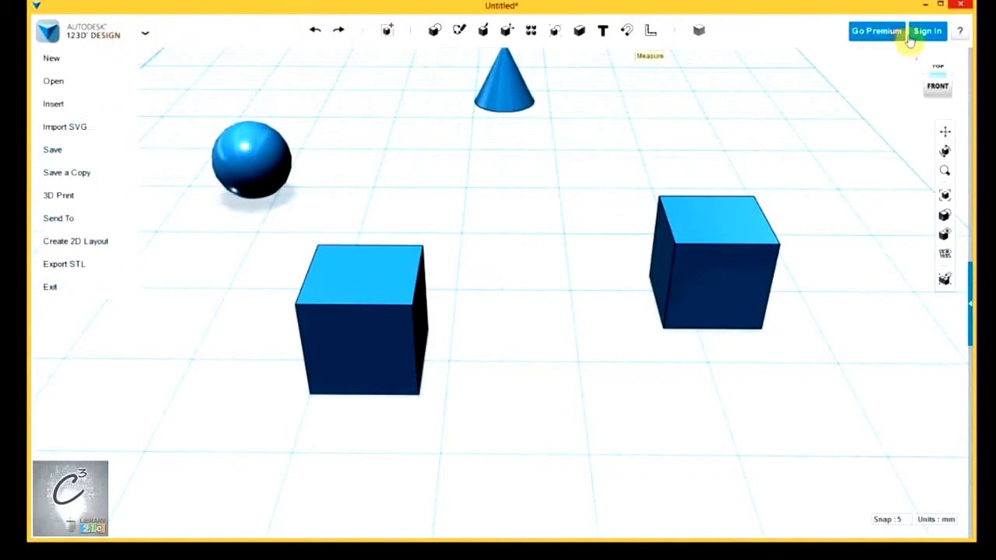
click(142, 34)
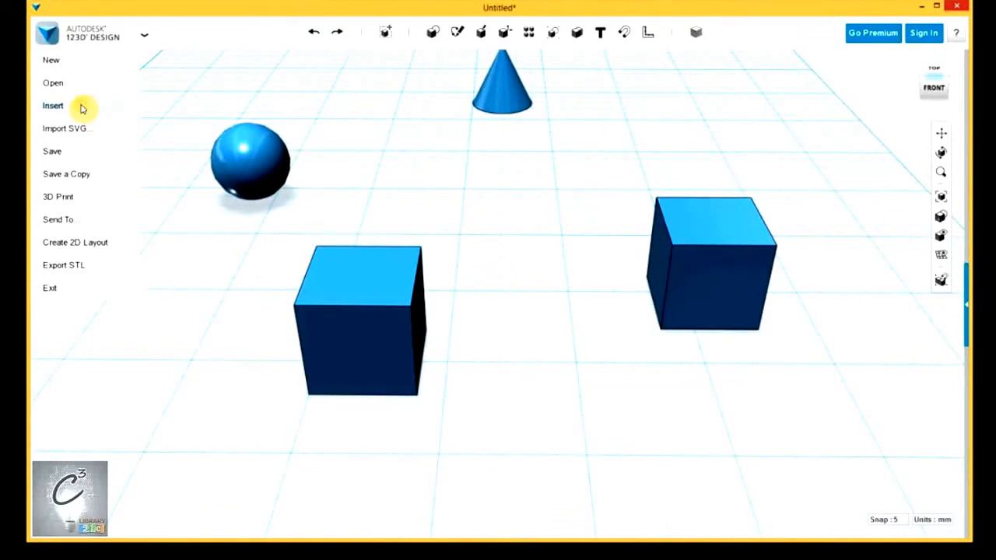
mouse_move(106, 132)
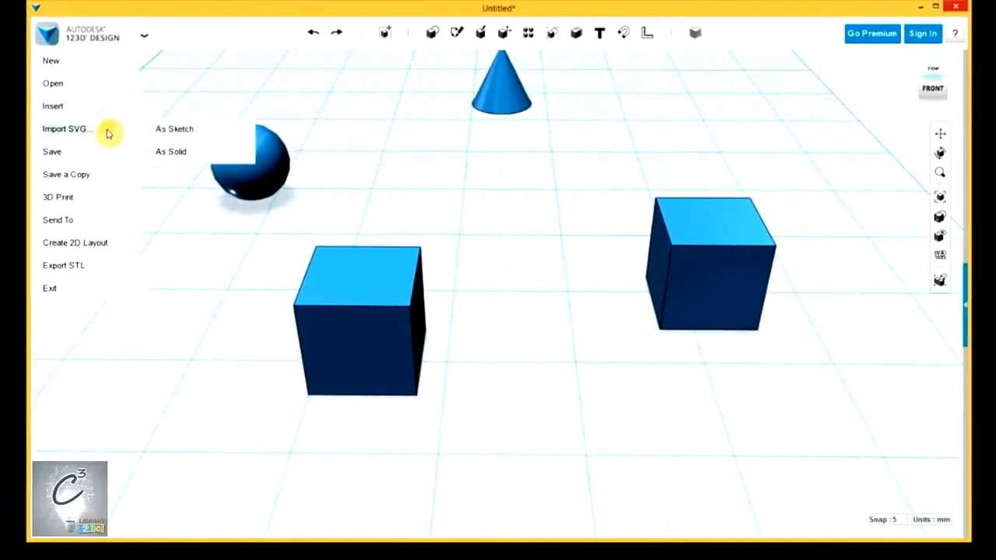
mouse_move(83, 154)
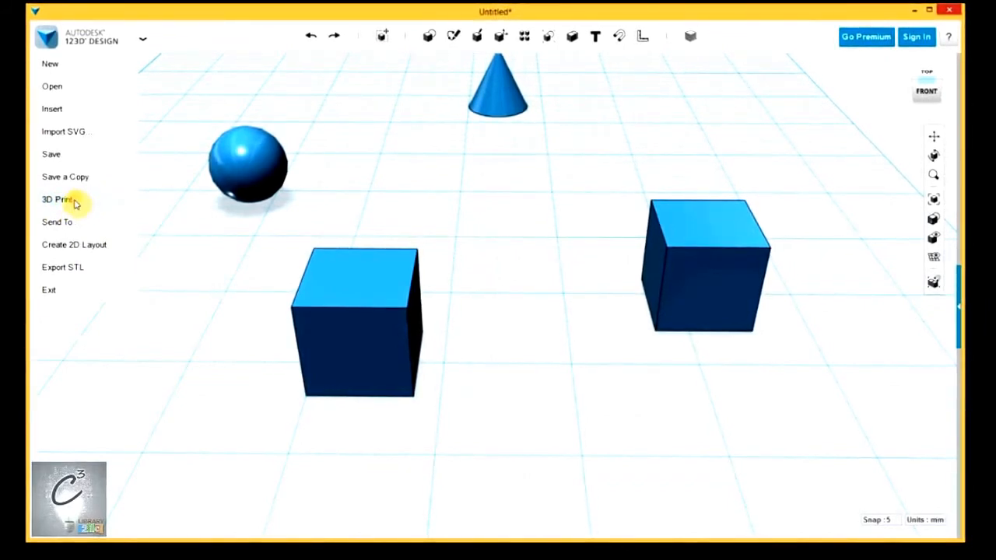
click(434, 222)
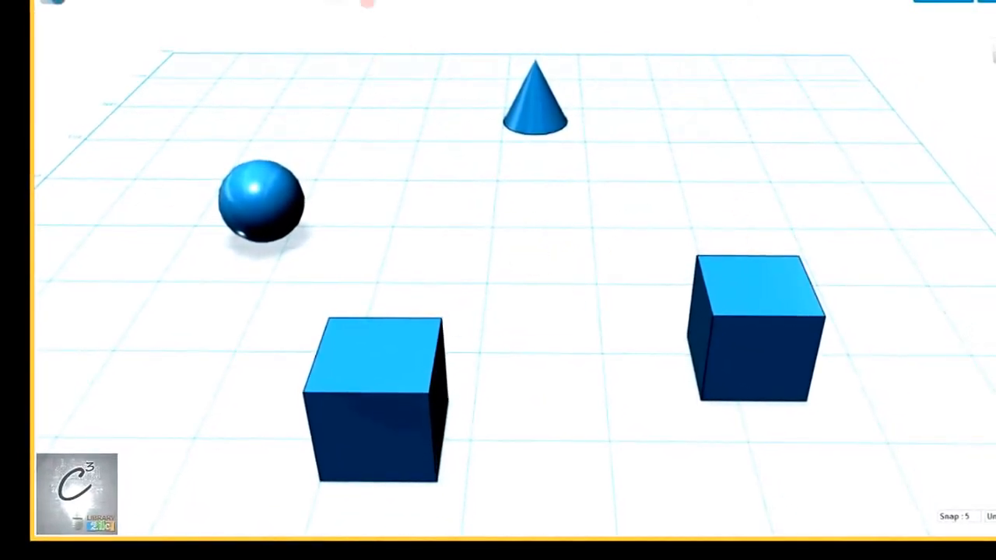
- Exit 123D Design without saving the changes to the untitled document
mouse_move(53, 3)
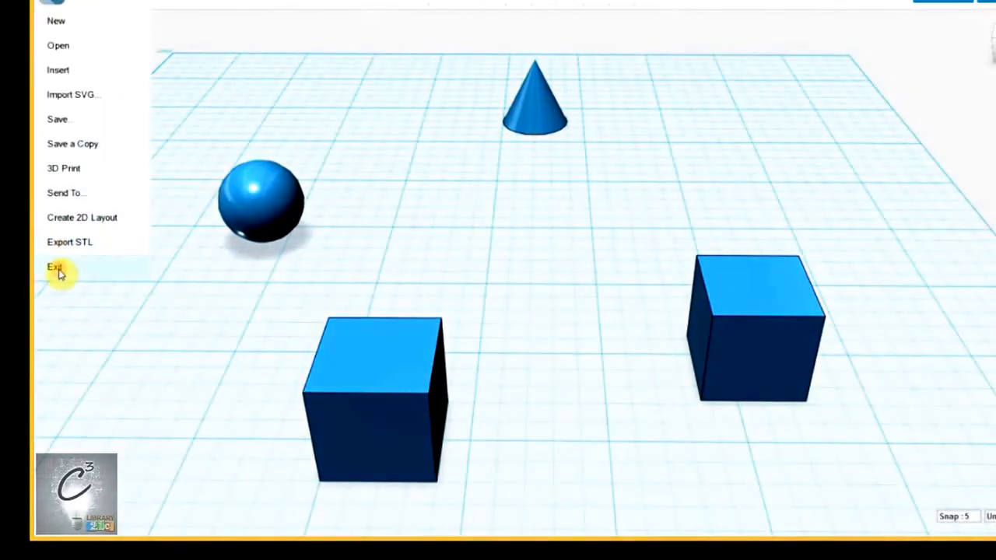
click(58, 269)
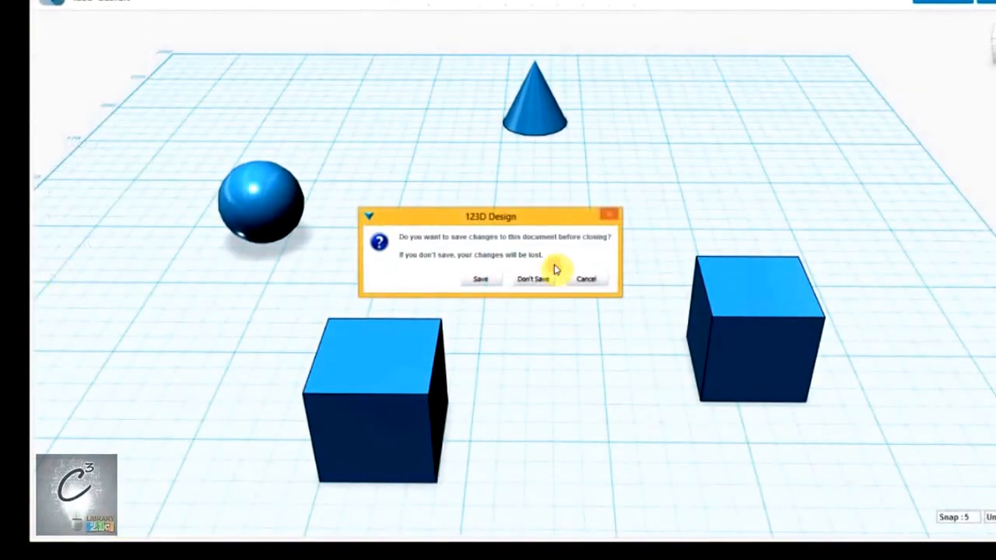
click(536, 280)
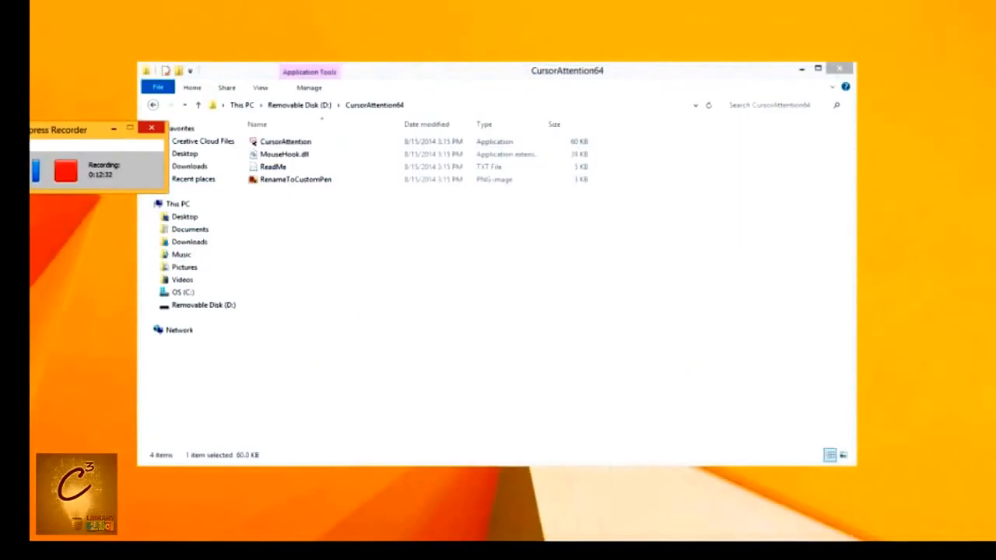